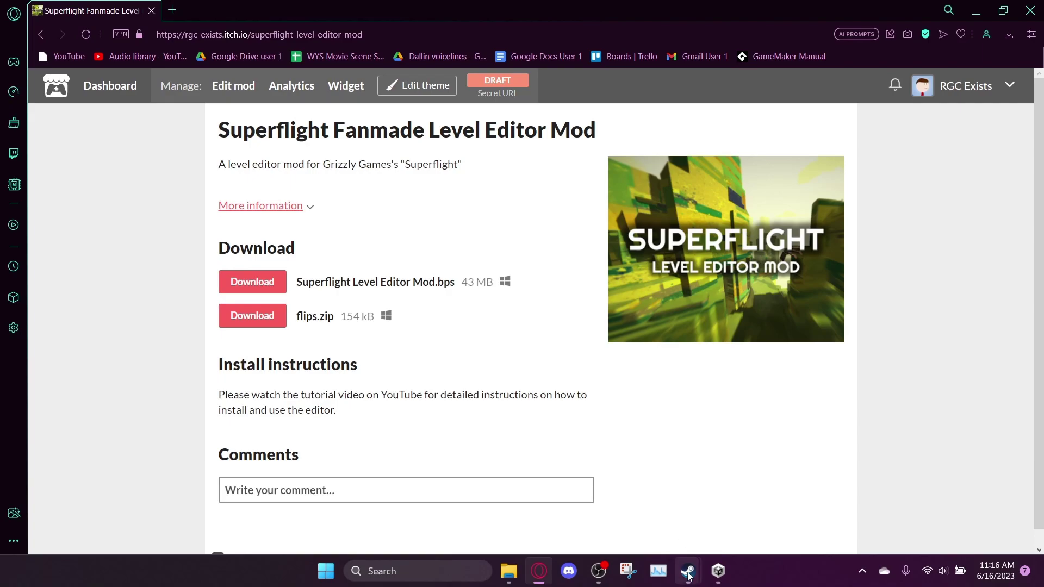
Close the Superflight properties window and bring up the game's library page in Steam.
{"action": "mouse_move", "coordinate": [687, 570]}
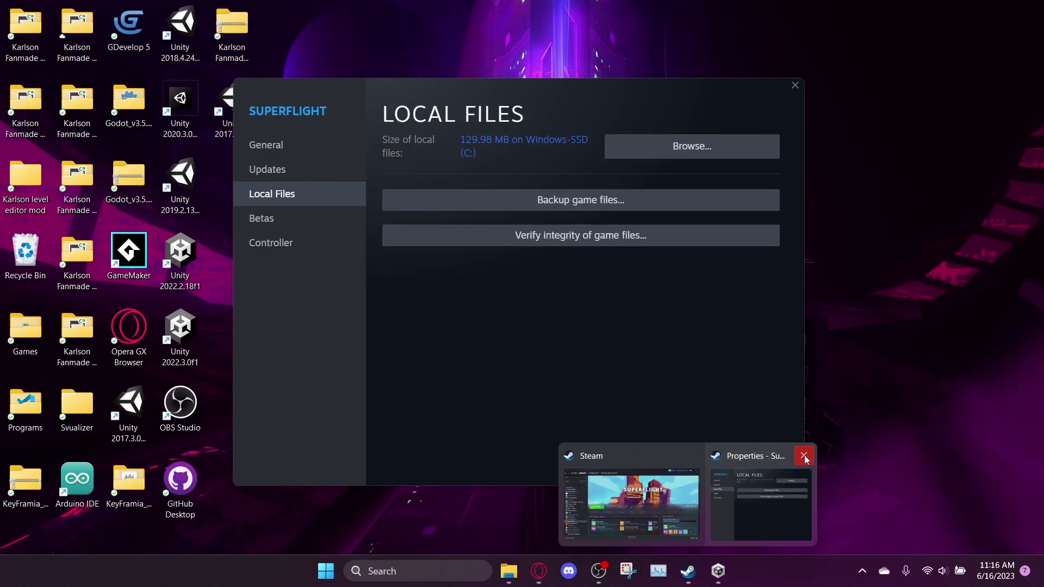
{"action": "left_click", "coordinate": [804, 456]}
{"action": "left_click", "coordinate": [722, 514]}
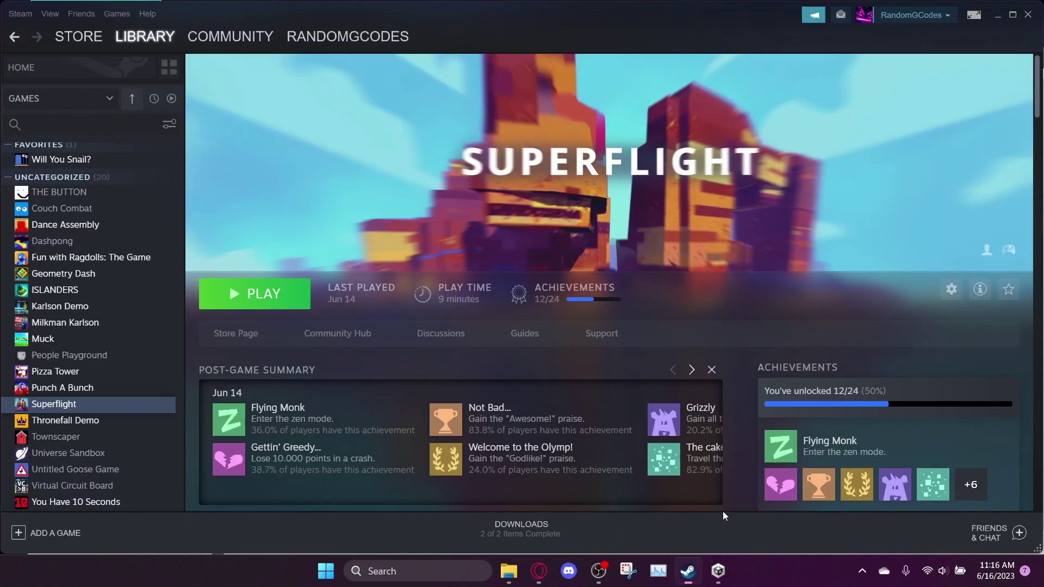
{"action": "scroll", "coordinate": [555, 252], "scroll_direction": "down", "scroll_amount": 3}
{"action": "scroll", "coordinate": [555, 254], "scroll_direction": "up", "scroll_amount": 3}
Examine the mod page's downloads, Superflight Level Editor Mod.bps and flips.zip, alongside the SuperFlight game folder in File Explorer.
{"action": "left_click", "coordinate": [539, 571]}
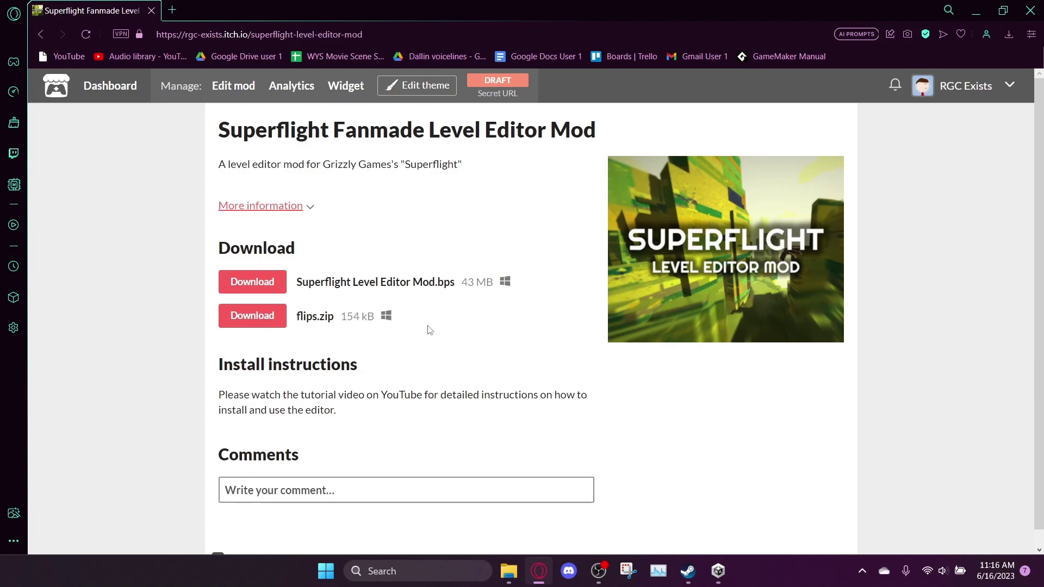
{"action": "left_click", "coordinate": [693, 580]}
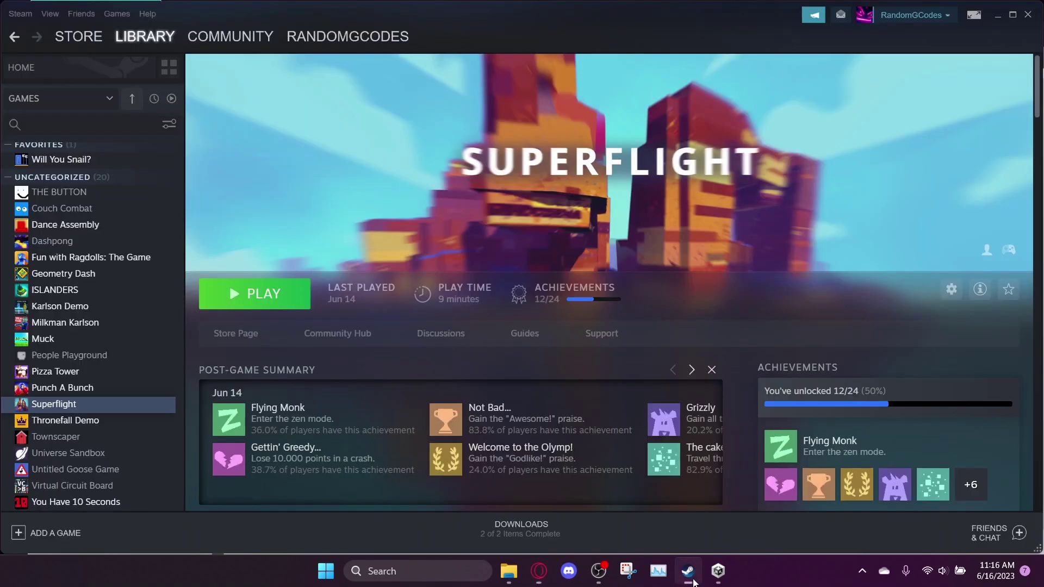
{"action": "left_click", "coordinate": [539, 570]}
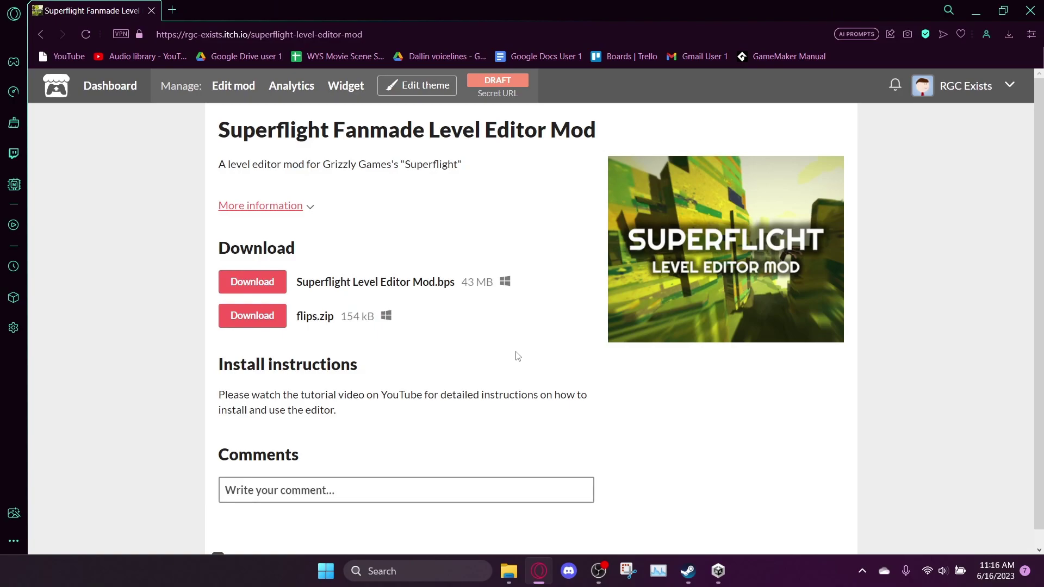
{"action": "left_click", "coordinate": [508, 571]}
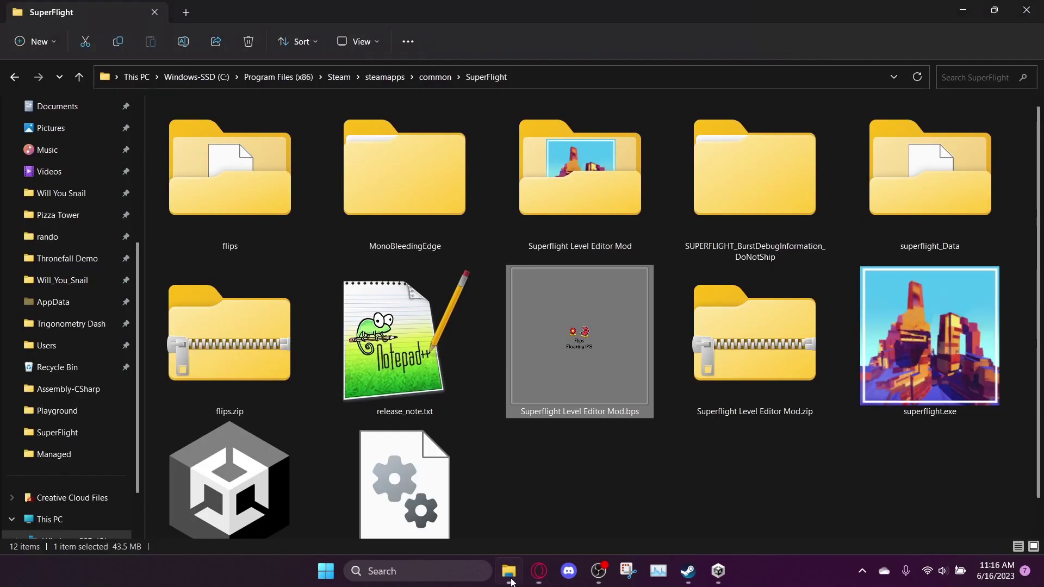
{"action": "scroll", "coordinate": [505, 355], "scroll_direction": "down", "scroll_amount": 1}
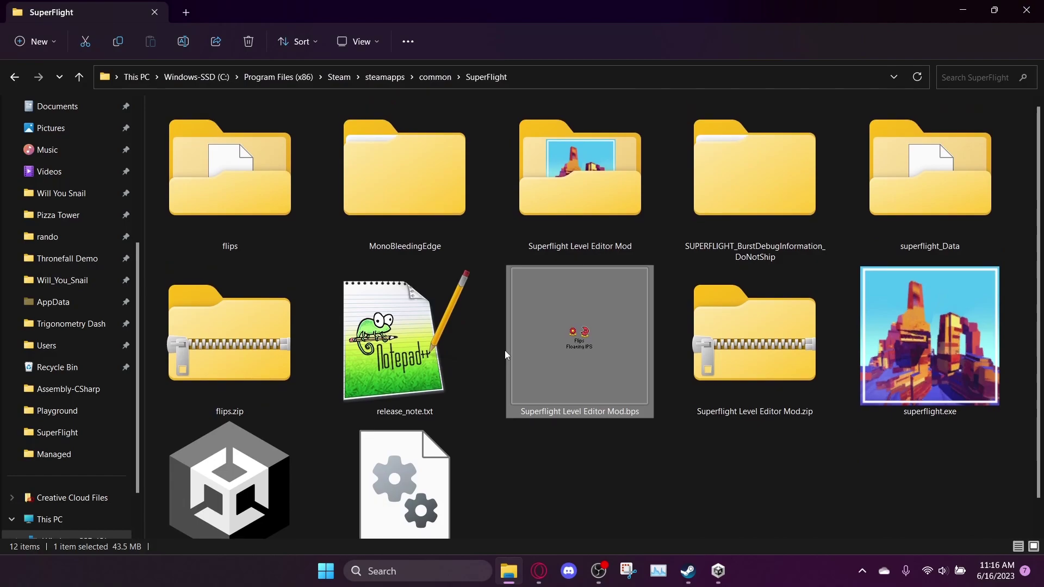
{"action": "scroll", "coordinate": [504, 352], "scroll_direction": "up", "scroll_amount": 1}
{"action": "left_click", "coordinate": [574, 465]}
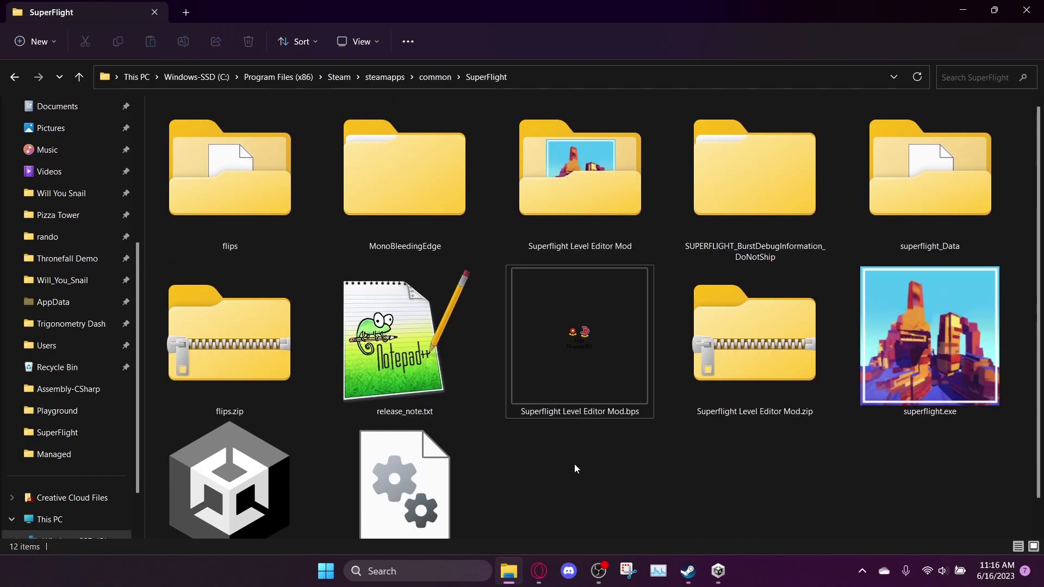
{"action": "left_click", "coordinate": [538, 571]}
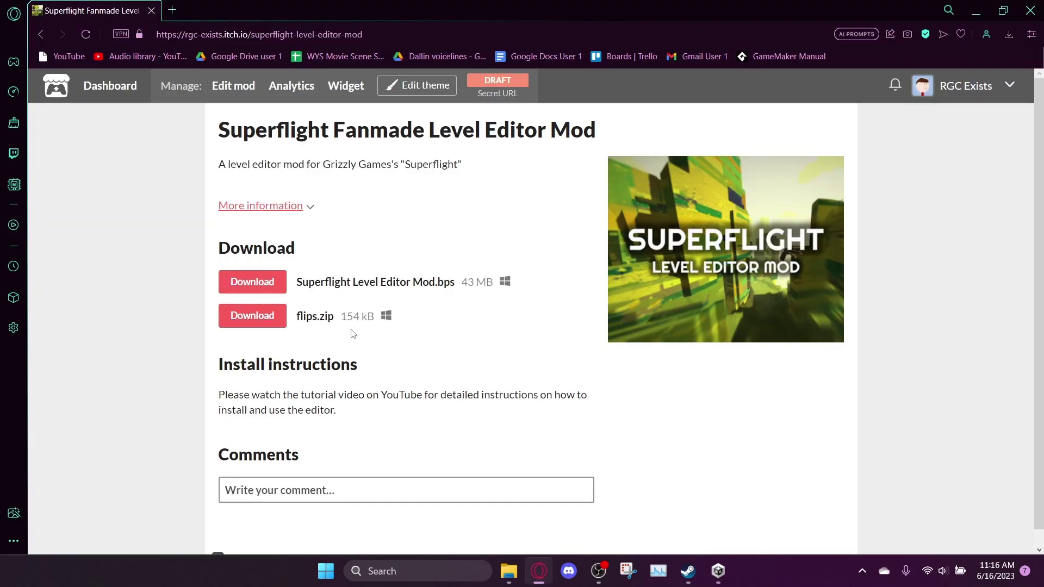
{"action": "left_click_drag", "start_coordinate": [340, 319], "coordinate": [229, 274]}
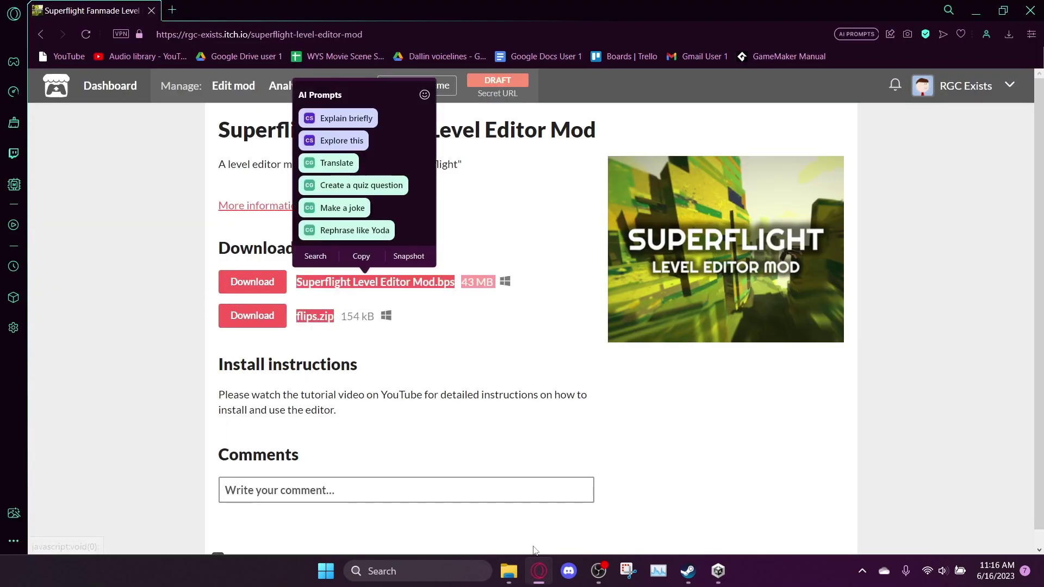
{"action": "left_click", "coordinate": [507, 570]}
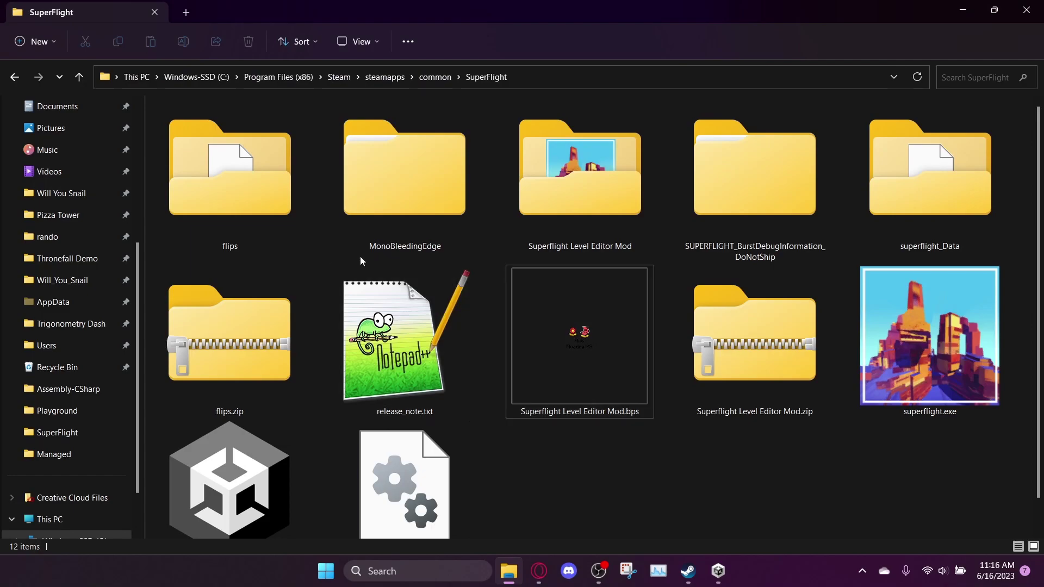
Look into the flips folder, return to the SuperFlight folder and select flips.zip.
{"action": "double_click", "coordinate": [275, 225]}
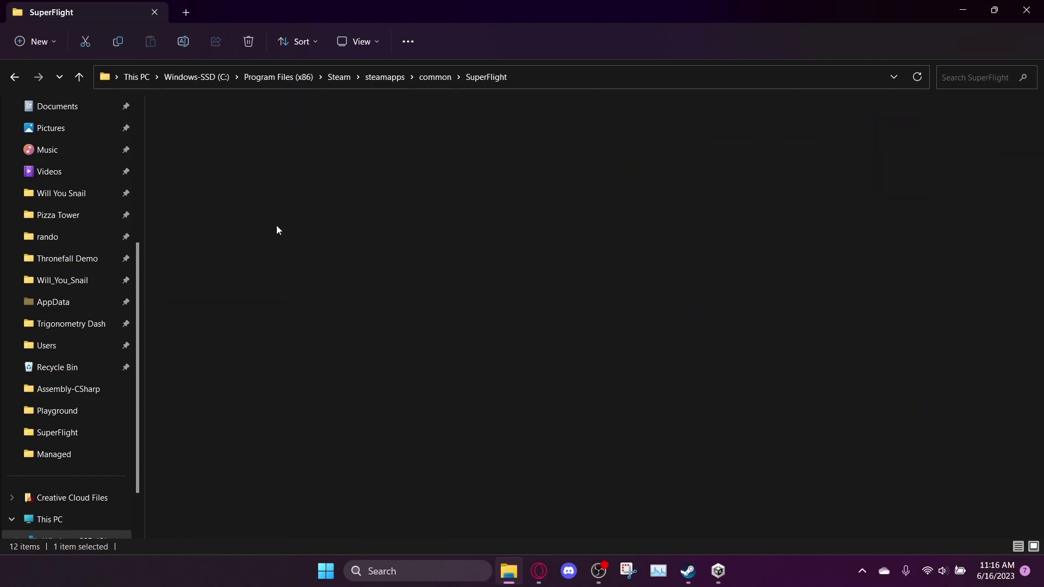
{"action": "left_click", "coordinate": [475, 82]}
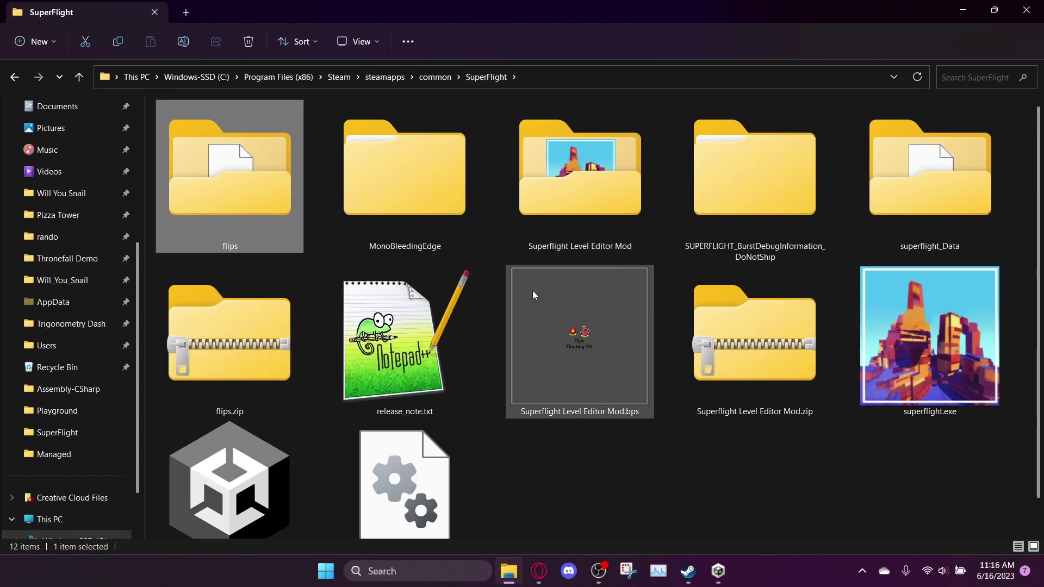
{"action": "left_click", "coordinate": [261, 287]}
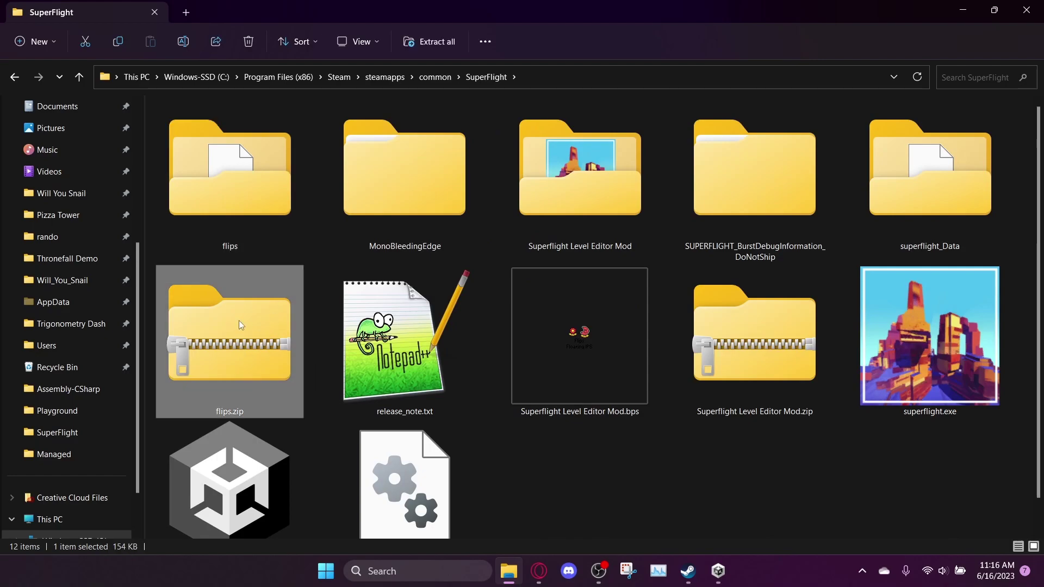
Run flips.exe from the flips folder and choose Superflight Level Editor Mod.bps as the patch to apply.
{"action": "double_click", "coordinate": [259, 237]}
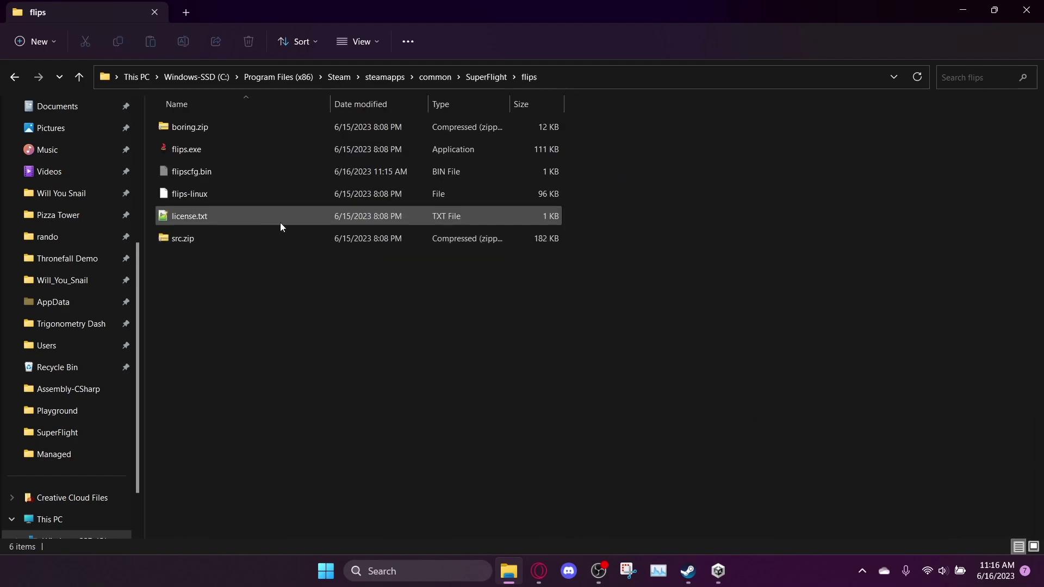
{"action": "double_click", "coordinate": [303, 153]}
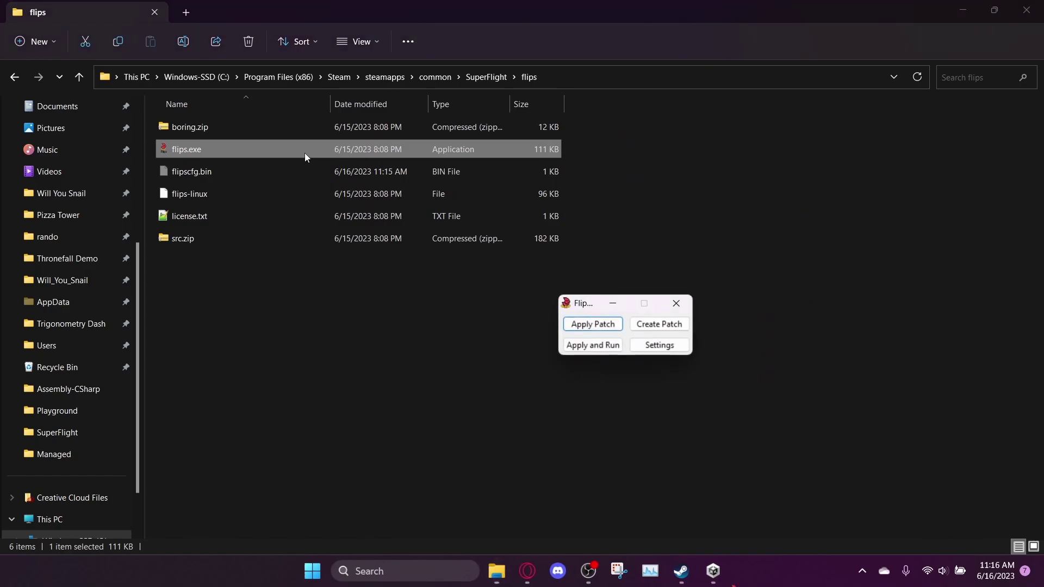
{"action": "left_click", "coordinate": [597, 326]}
{"action": "key", "text": "Escape"}
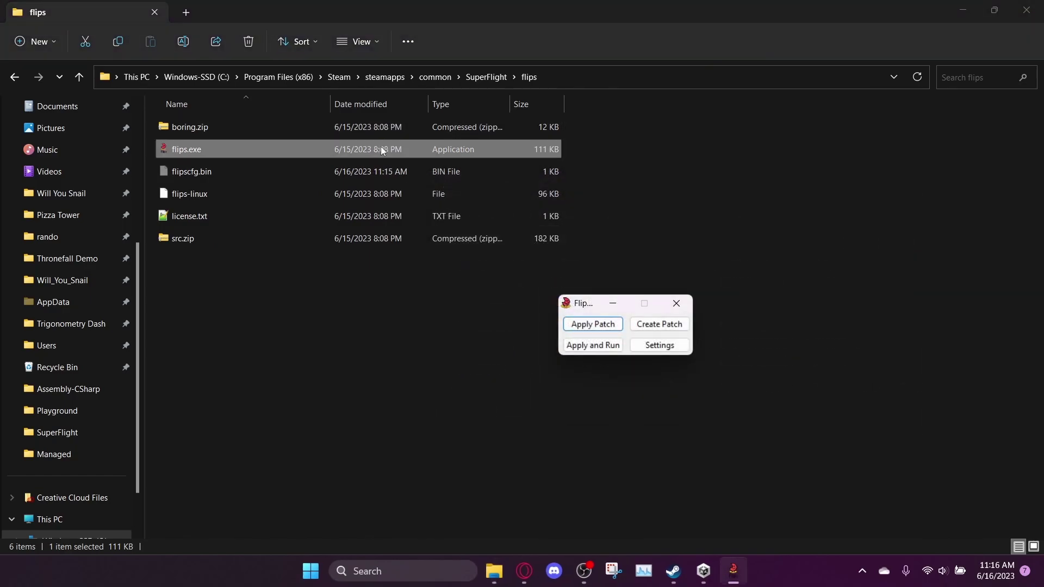
{"action": "left_click", "coordinate": [598, 328]}
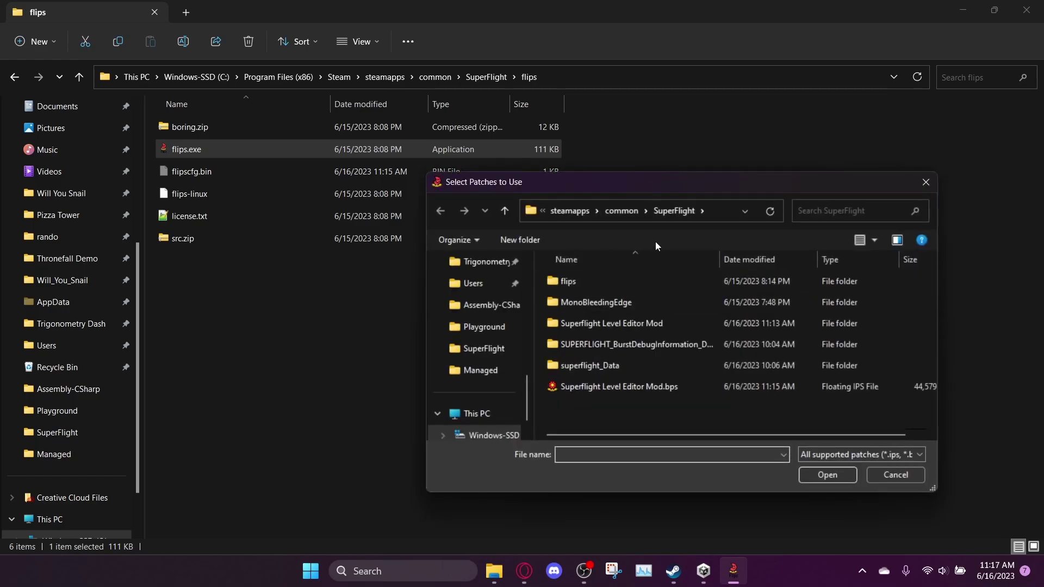
{"action": "double_click", "coordinate": [636, 392]}
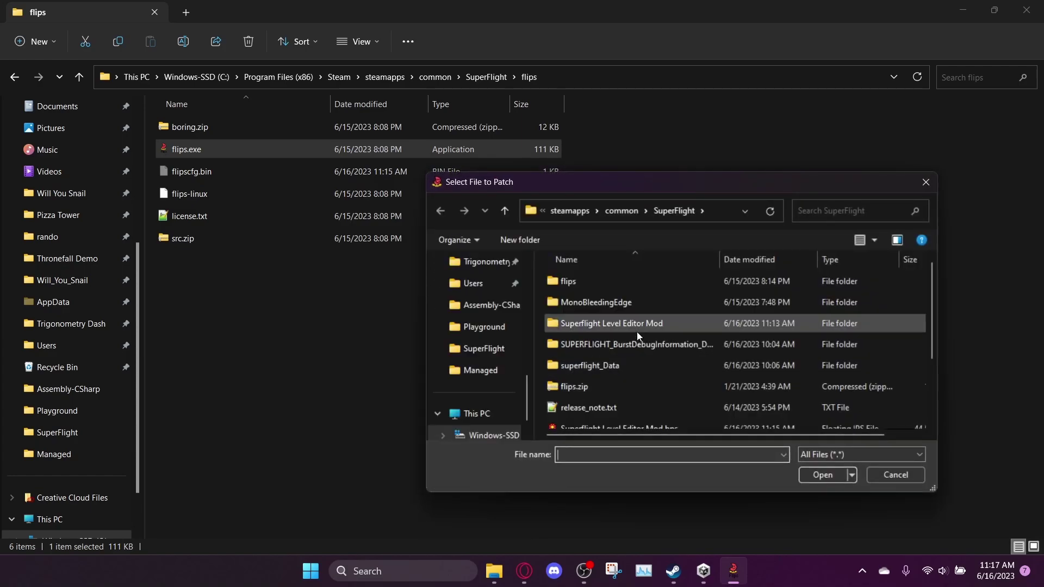
Browse Superflight's local files from its properties in Steam and copy the path of the game folder.
{"action": "left_click", "coordinate": [676, 576]}
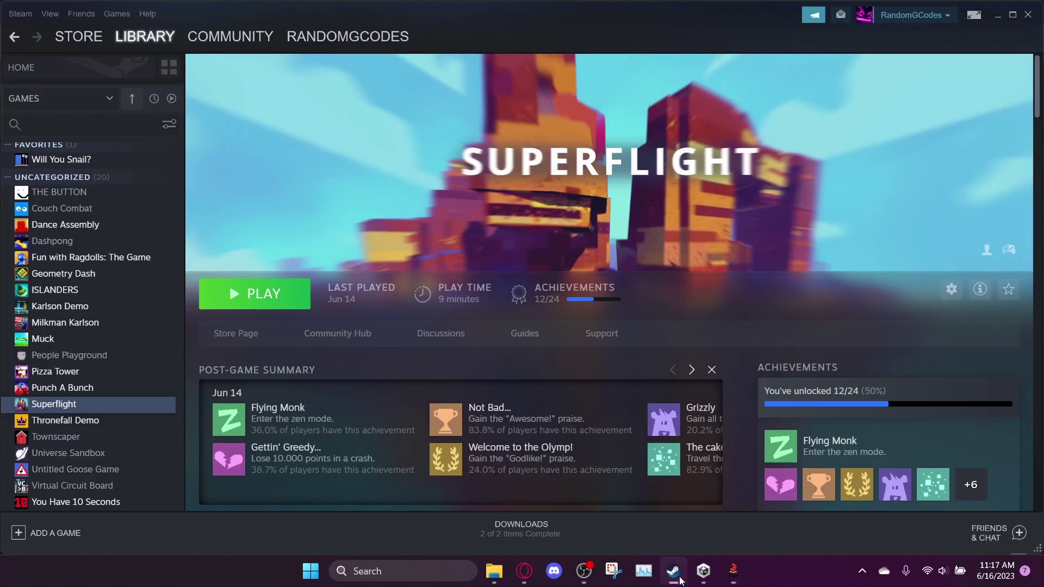
{"action": "left_click", "coordinate": [950, 289]}
{"action": "left_click", "coordinate": [882, 295]}
{"action": "left_click", "coordinate": [949, 291]}
{"action": "left_click", "coordinate": [949, 297]}
{"action": "left_click", "coordinate": [950, 290]}
{"action": "left_click", "coordinate": [962, 364]}
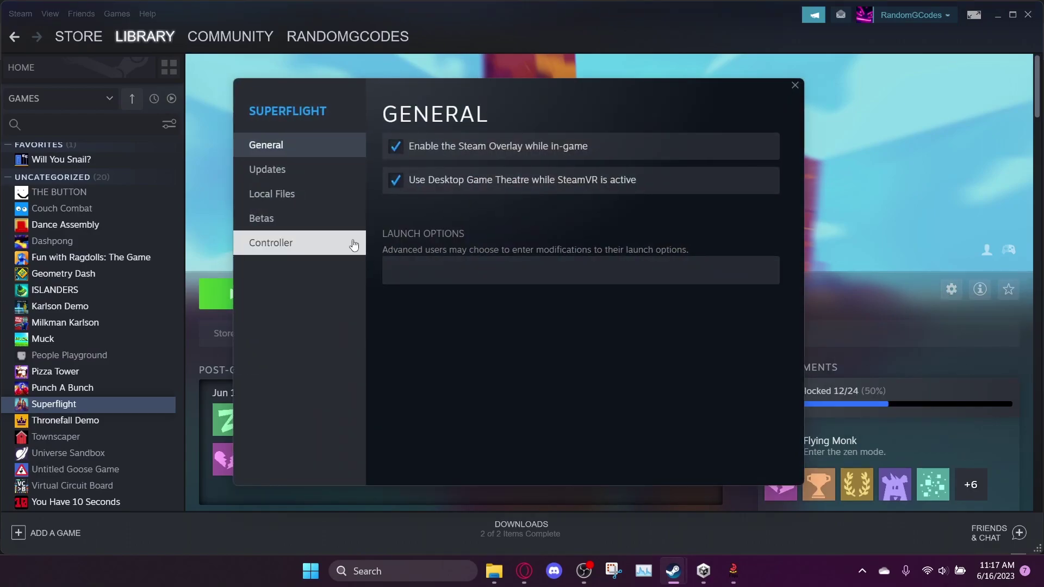
{"action": "left_click", "coordinate": [336, 204]}
{"action": "left_click", "coordinate": [701, 148]}
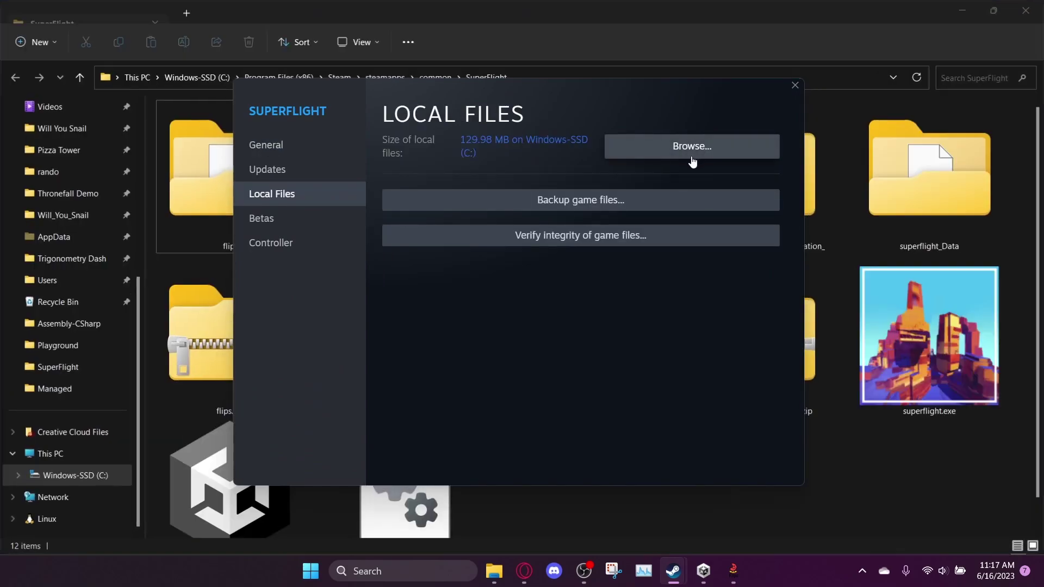
{"action": "left_click", "coordinate": [674, 76]}
{"action": "key", "text": "ctrl+c"}
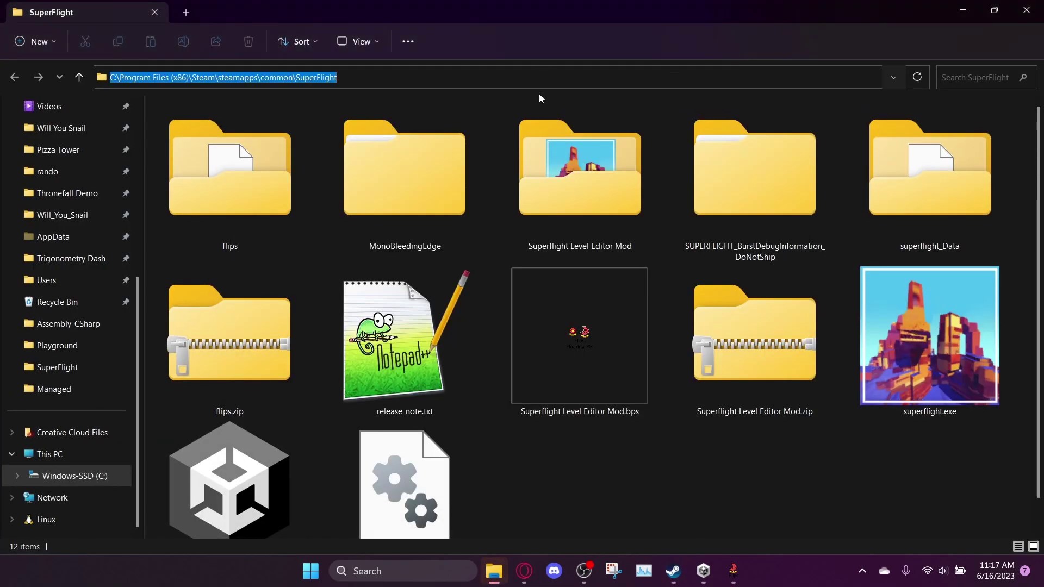
Return to Flips and point the file-to-patch dialog to the copied SuperFlight folder path.
{"action": "left_click", "coordinate": [733, 571]}
{"action": "left_click", "coordinate": [698, 215]}
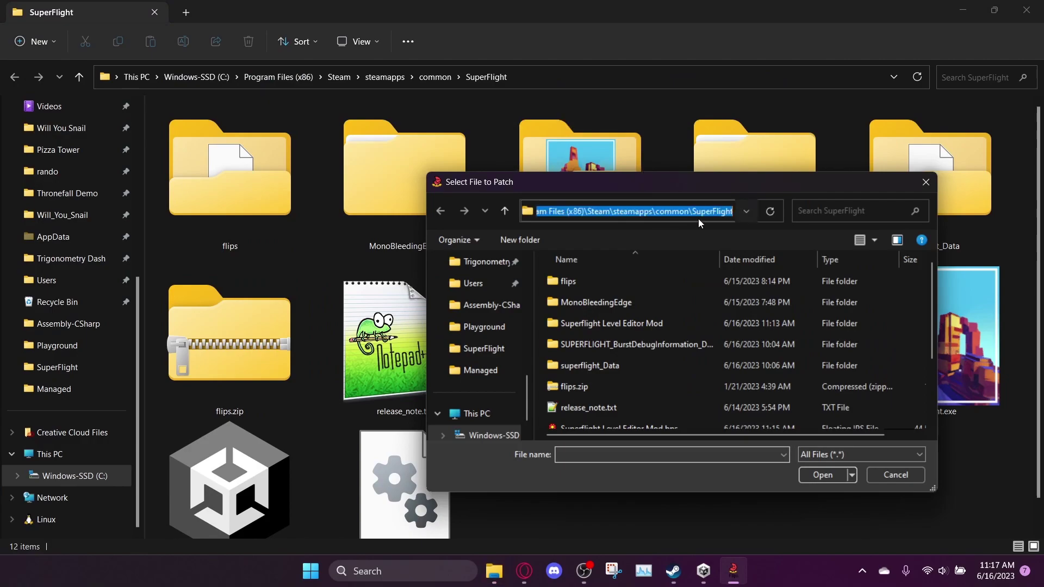
{"action": "key", "text": "ctrl+v"}
{"action": "key", "text": "Return"}
{"action": "scroll", "coordinate": [709, 274], "scroll_direction": "down", "scroll_amount": 2}
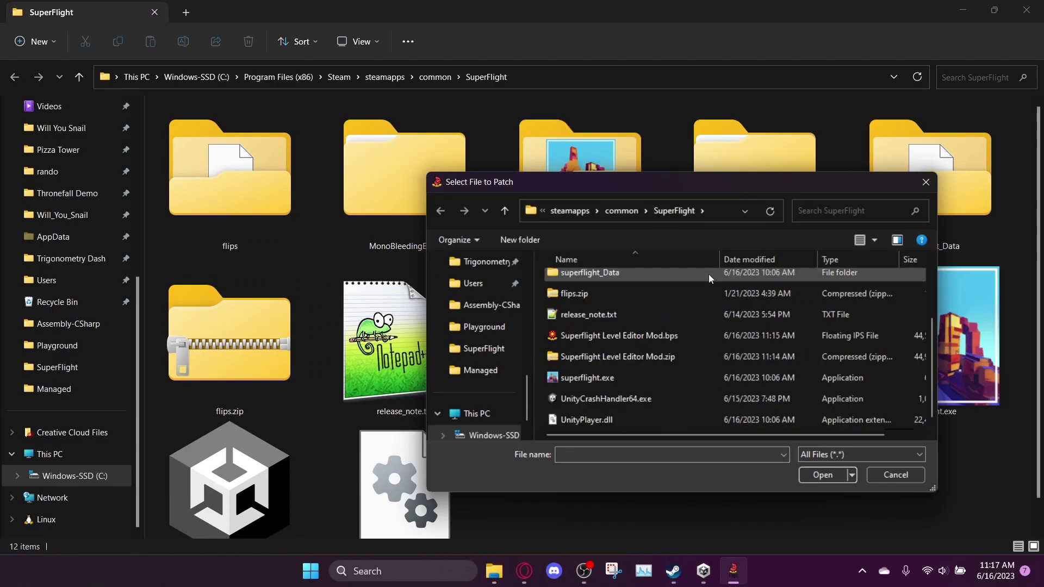
{"action": "scroll", "coordinate": [677, 353], "scroll_direction": "up", "scroll_amount": 2}
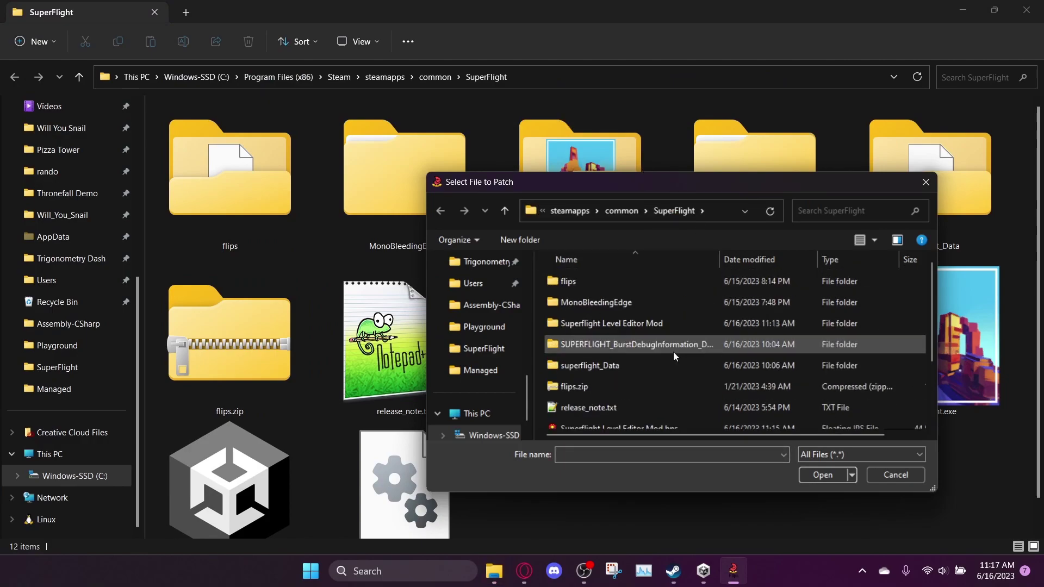
Try to pick Assembly-CSharp.dll in superflight_Data\Managed as the file to patch, then cancel the selection and close Flips.
{"action": "double_click", "coordinate": [647, 362]}
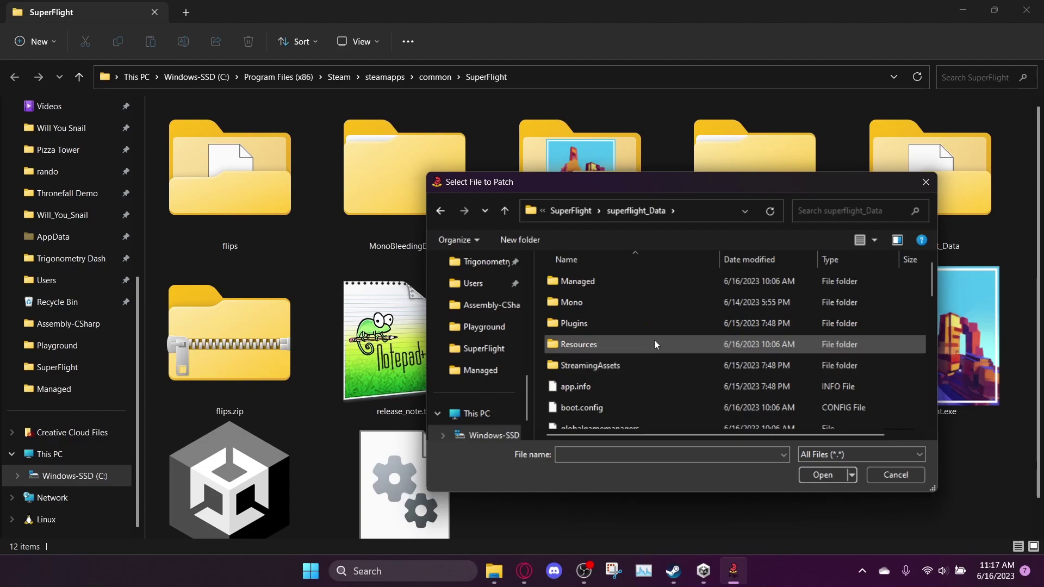
{"action": "left_click", "coordinate": [650, 285]}
{"action": "double_click", "coordinate": [650, 285]}
{"action": "double_click", "coordinate": [643, 308]}
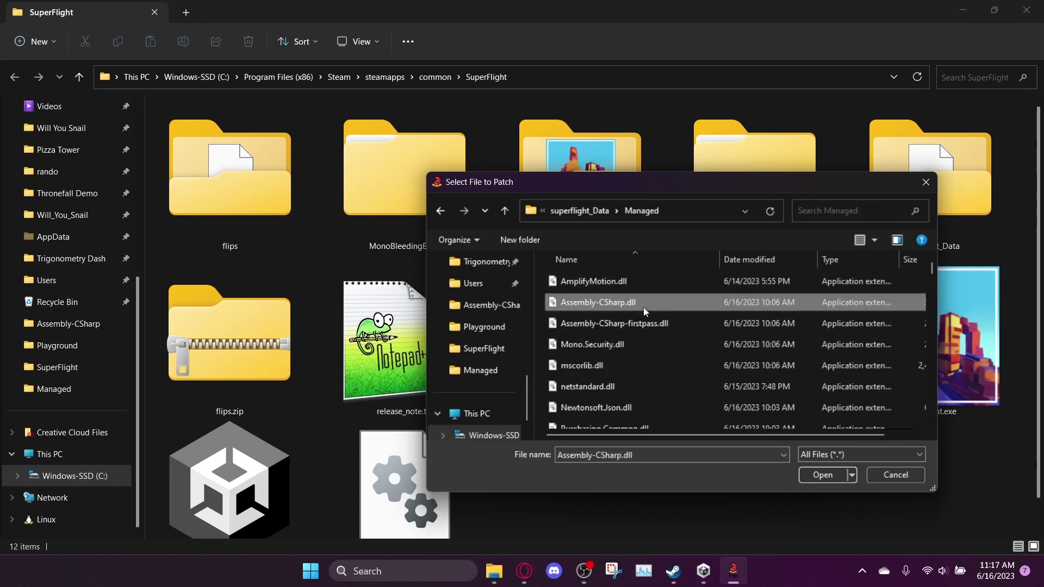
{"action": "left_click", "coordinate": [609, 292]}
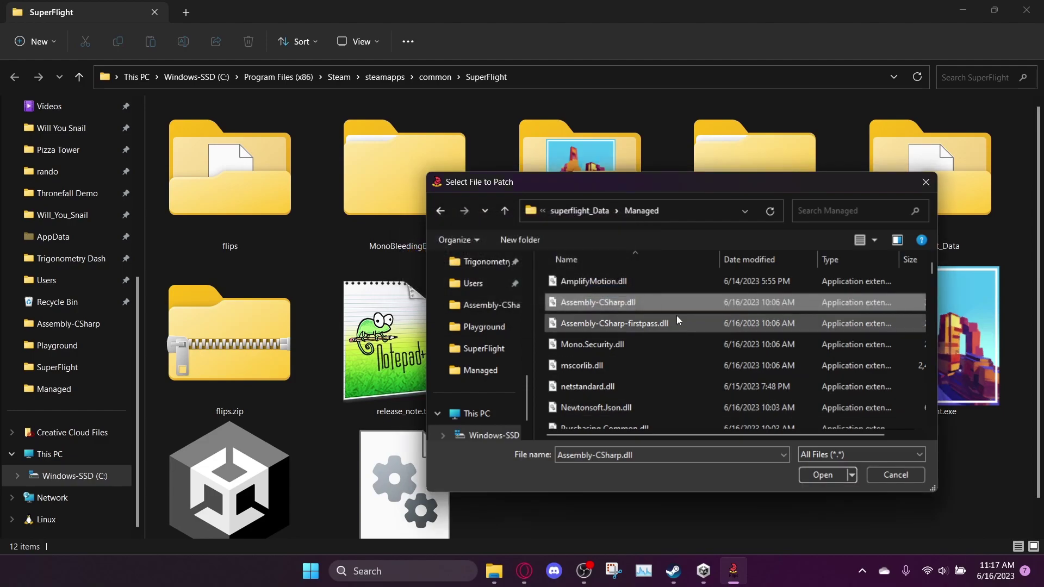
{"action": "left_click", "coordinate": [613, 293]}
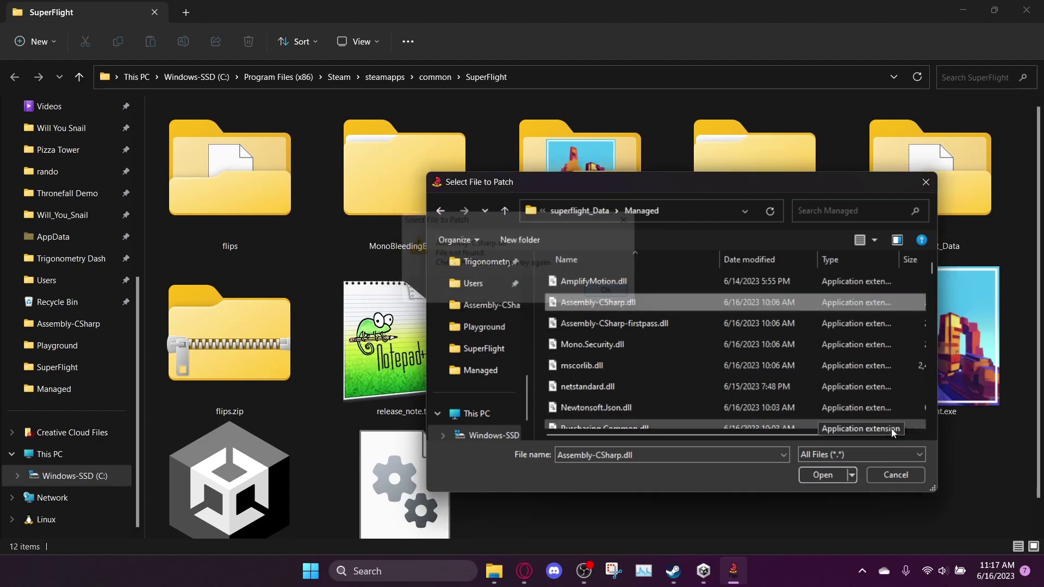
{"action": "left_click", "coordinate": [898, 474]}
{"action": "left_click", "coordinate": [677, 303]}
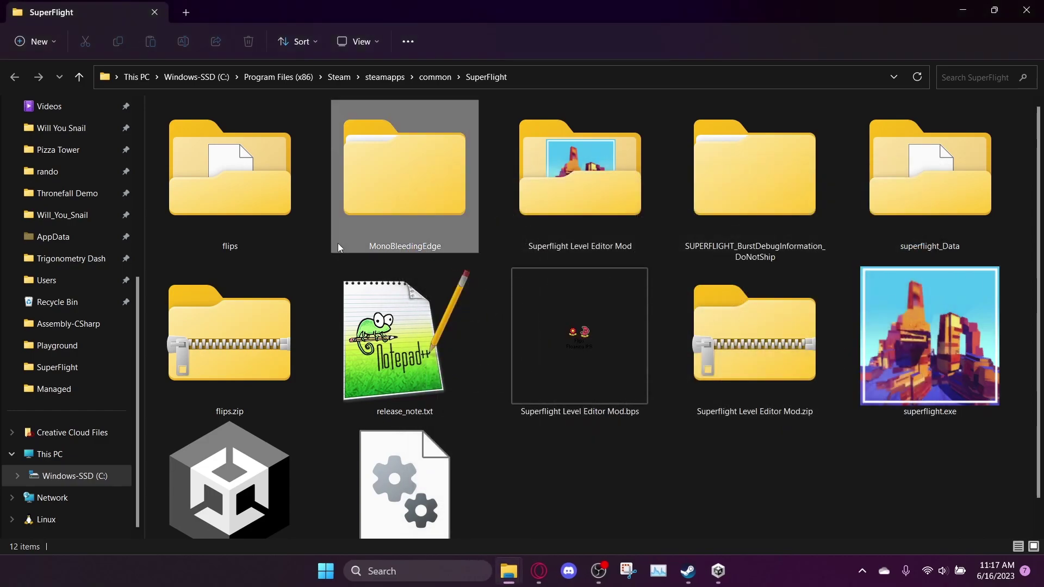
Run flips.exe from the flips folder and choose Superflight Level Editor Mod.bps as the patch to apply.
{"action": "double_click", "coordinate": [262, 239]}
{"action": "double_click", "coordinate": [269, 148]}
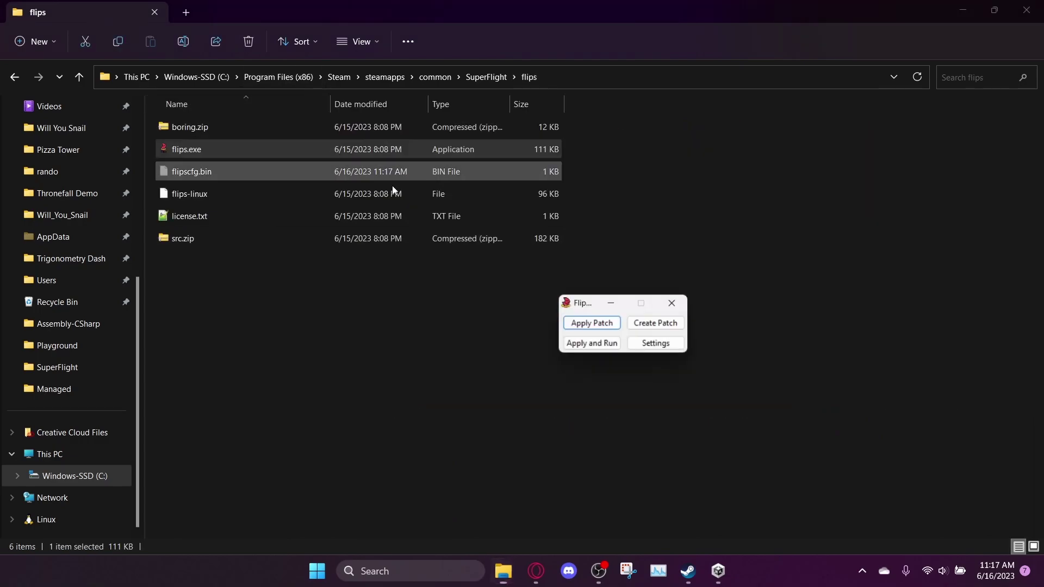
{"action": "left_click", "coordinate": [592, 324]}
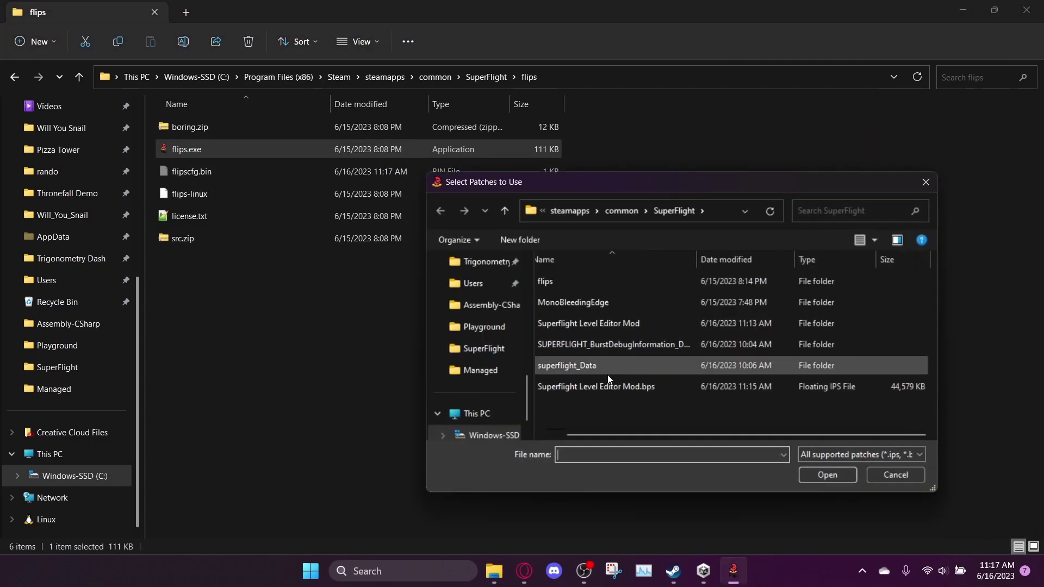
{"action": "double_click", "coordinate": [598, 386]}
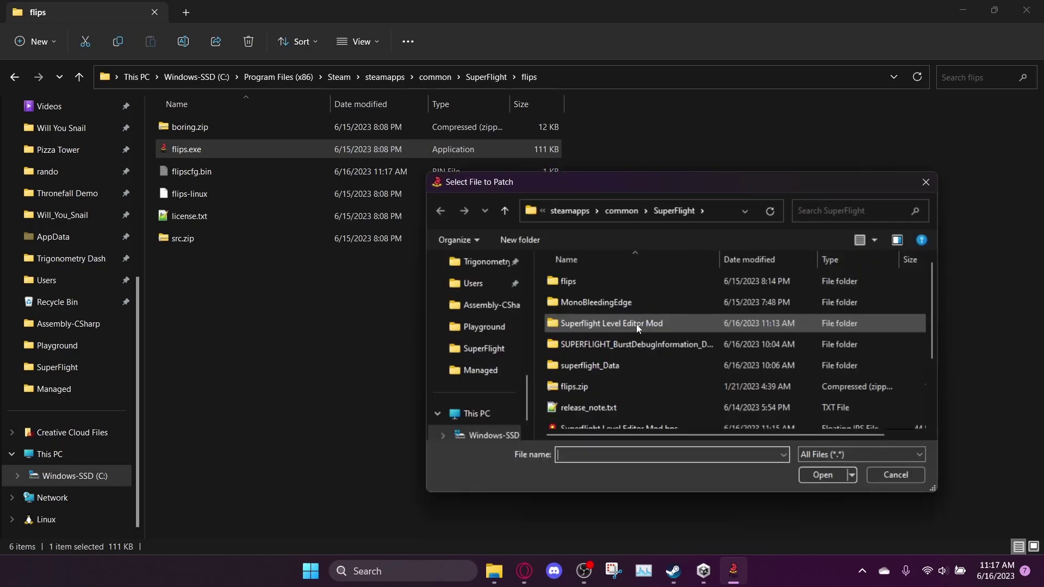
Choose Assembly-CSharp.dll in superflight_Data\Managed as the file to patch.
{"action": "double_click", "coordinate": [602, 367]}
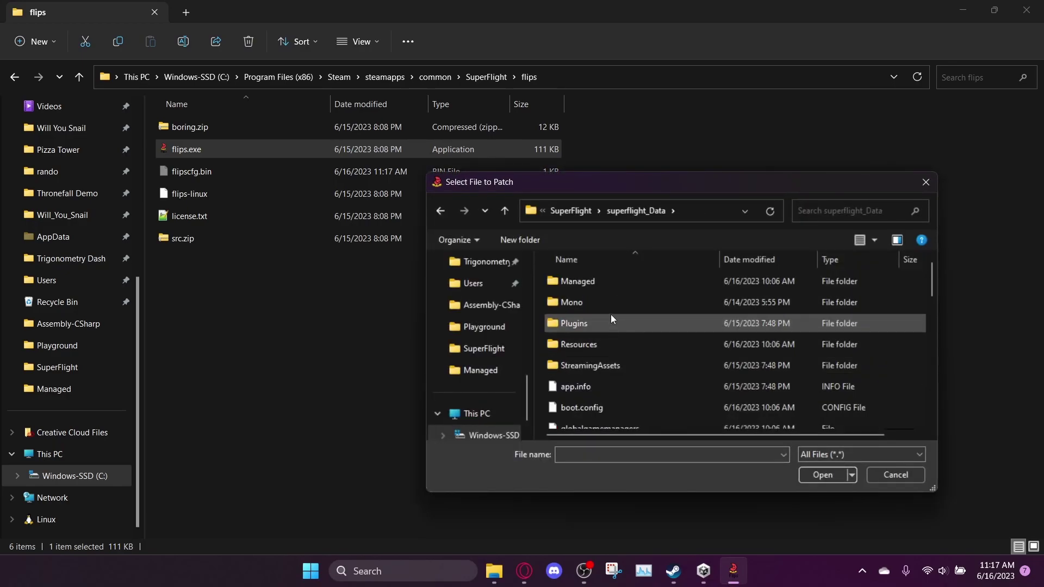
{"action": "double_click", "coordinate": [605, 288]}
{"action": "double_click", "coordinate": [605, 308]}
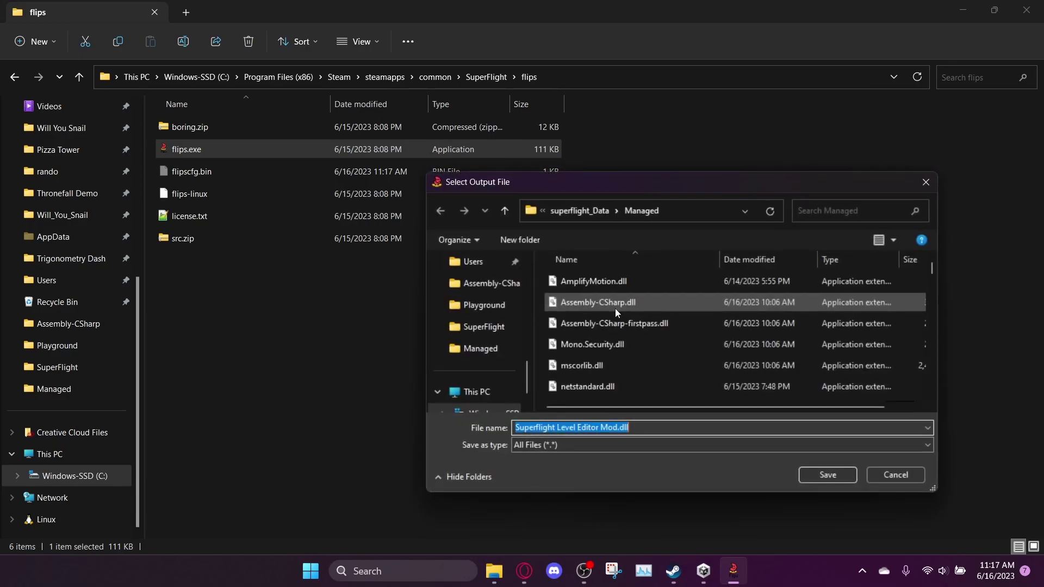
Set the output location to the SuperFlight folder and name the output file Superflight Level Editor Mod.zip.
{"action": "scroll", "coordinate": [631, 321], "scroll_direction": "down", "scroll_amount": 2}
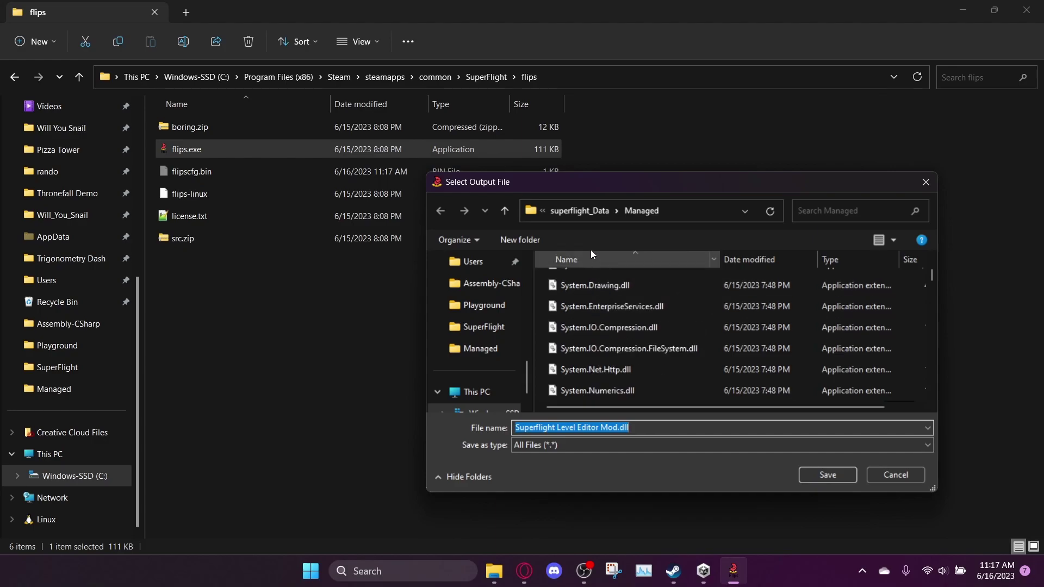
{"action": "left_click", "coordinate": [586, 219]}
{"action": "left_click", "coordinate": [581, 218]}
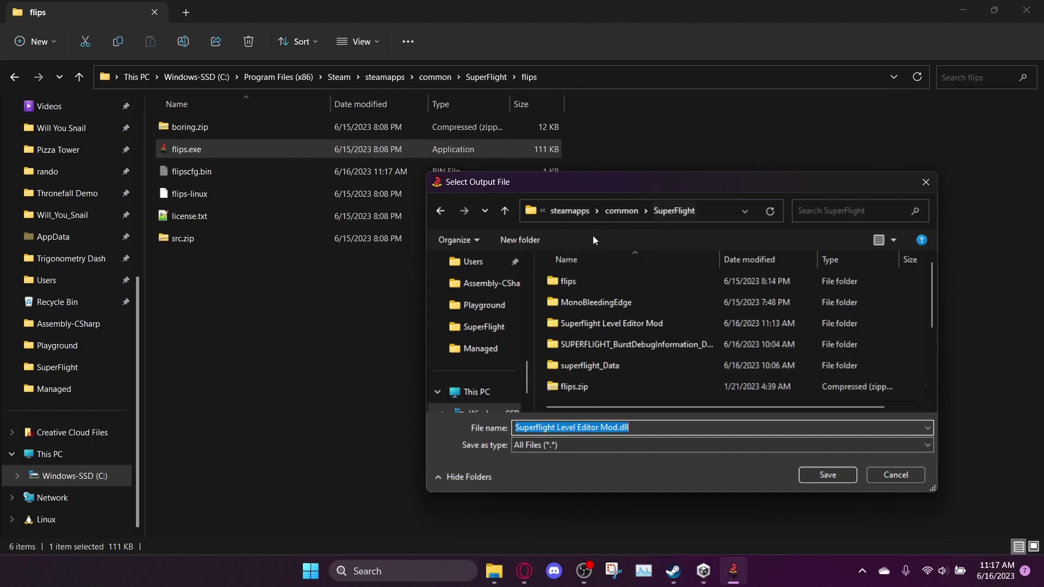
{"action": "left_click", "coordinate": [649, 426]}
{"action": "key", "text": "BackSpace"}
{"action": "key", "text": "BackSpace"}
{"action": "key", "text": "BackSpace"}
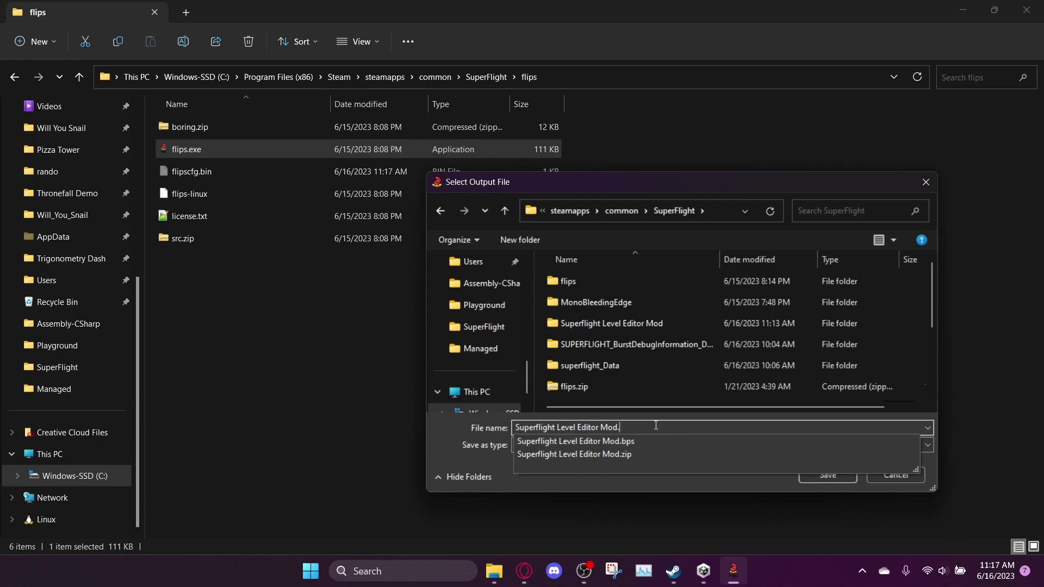
{"action": "type", "text": "zip"}
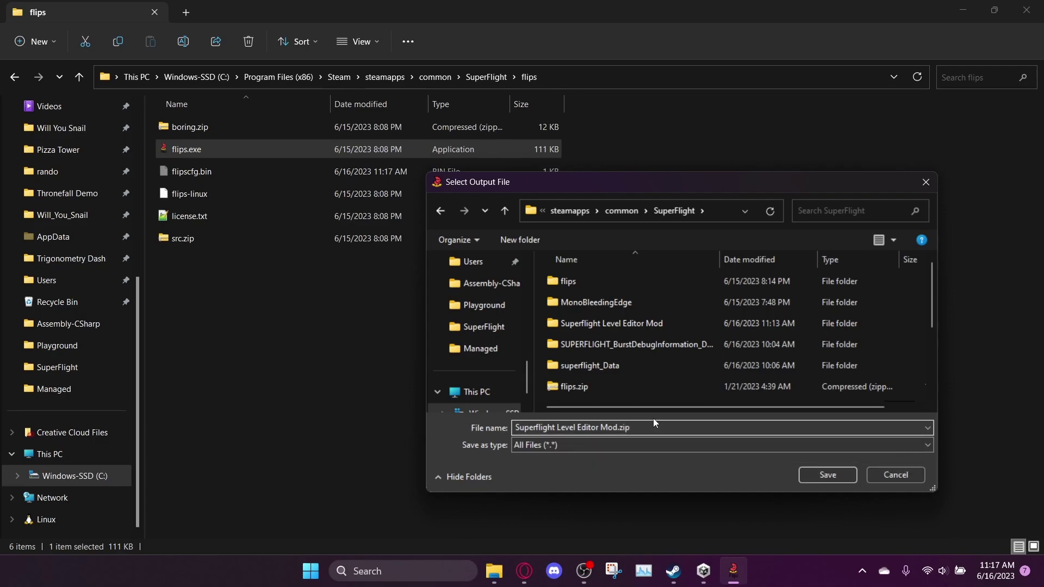
Delete the existing Superflight Level Editor Mod.zip from the SuperFlight folder within the output file dialog.
{"action": "scroll", "coordinate": [618, 305], "scroll_direction": "down", "scroll_amount": 2}
{"action": "scroll", "coordinate": [610, 343], "scroll_direction": "up", "scroll_amount": 2}
{"action": "scroll", "coordinate": [609, 344], "scroll_direction": "down", "scroll_amount": 2}
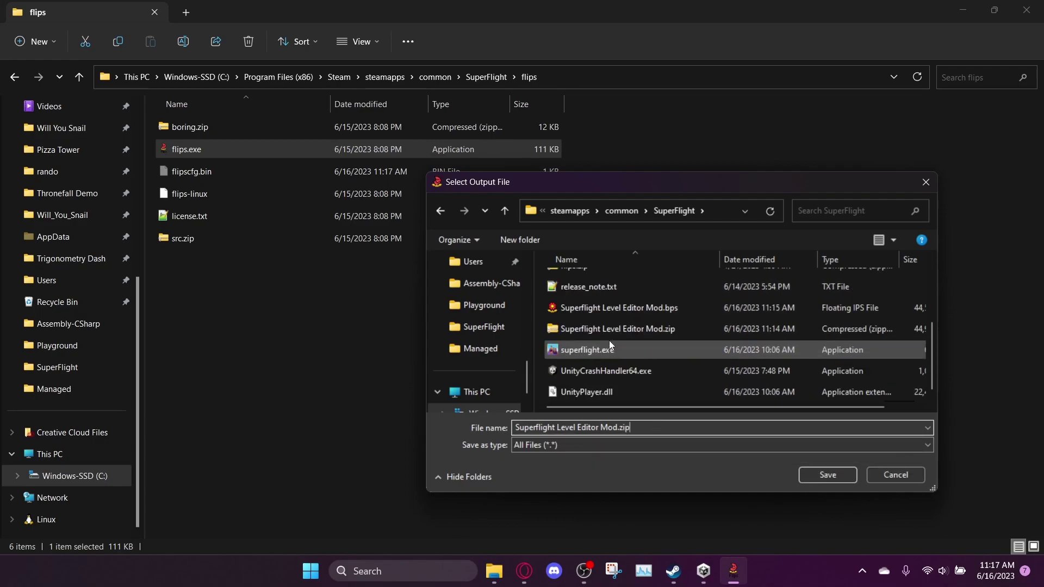
{"action": "left_click", "coordinate": [604, 326]}
{"action": "right_click", "coordinate": [605, 326]}
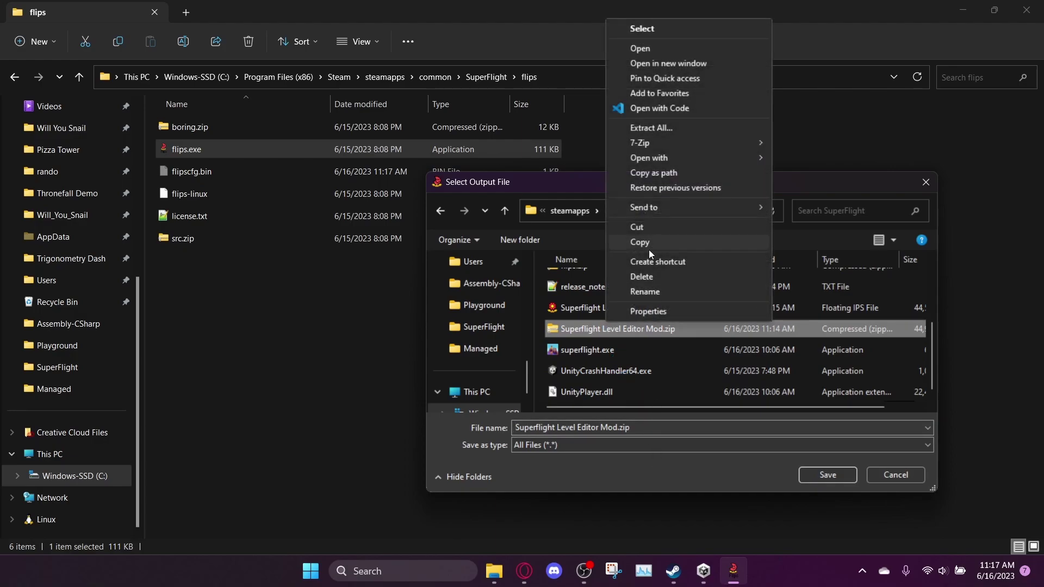
{"action": "left_click", "coordinate": [644, 274]}
{"action": "left_click", "coordinate": [611, 288]}
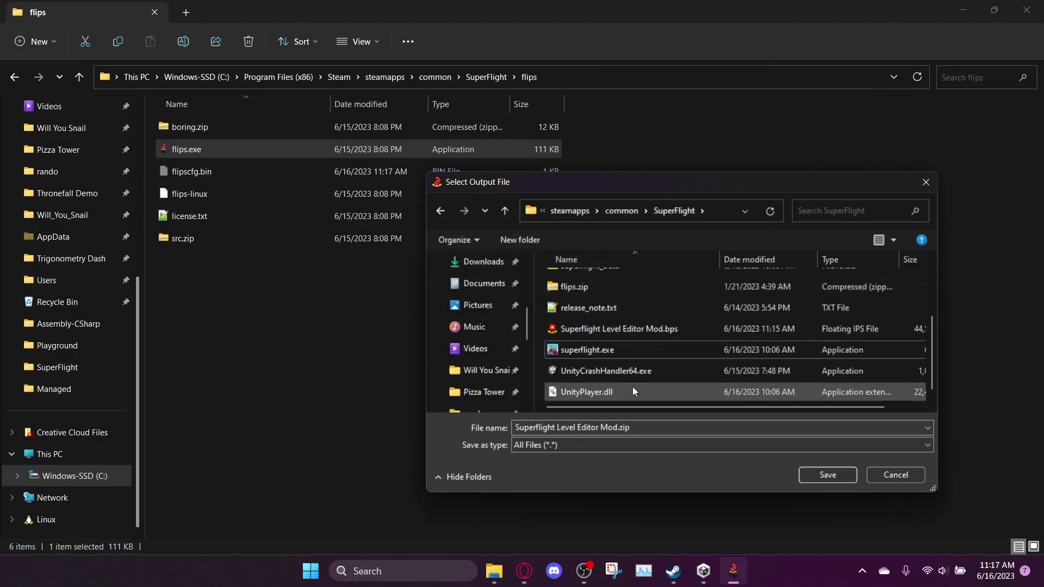
Save the patched output as Superflight Level Editor Mod.zip, allowing replacement of the existing file, and close Flips.
{"action": "left_click", "coordinate": [634, 426]}
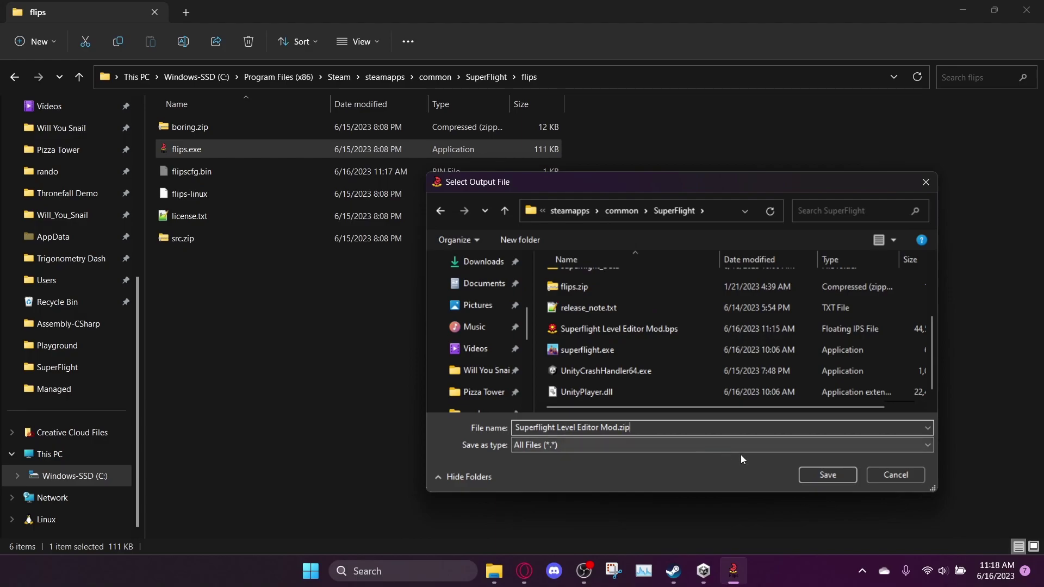
{"action": "left_click", "coordinate": [815, 473]}
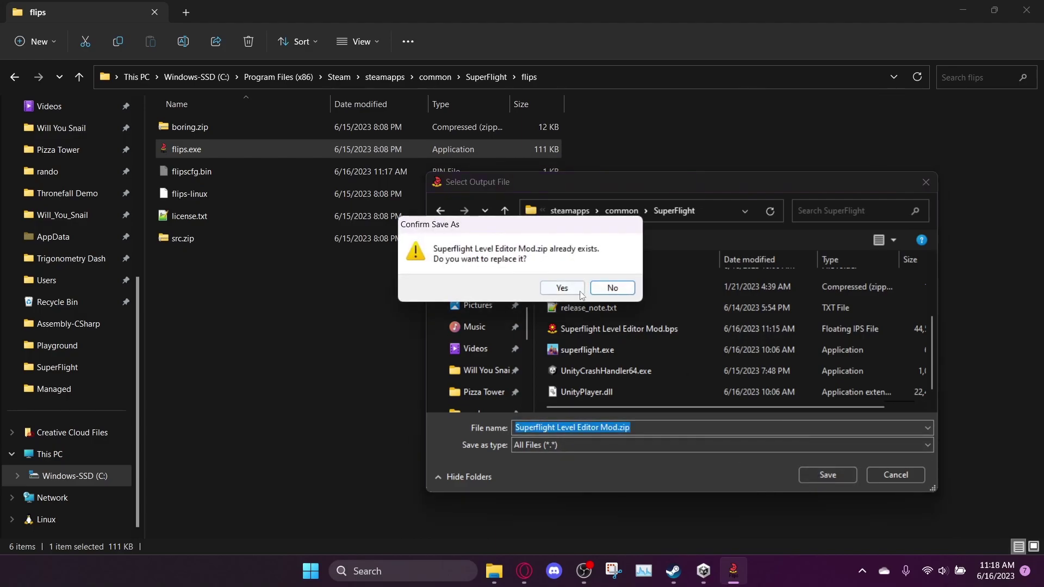
{"action": "left_click", "coordinate": [612, 288]}
{"action": "left_click", "coordinate": [817, 476]}
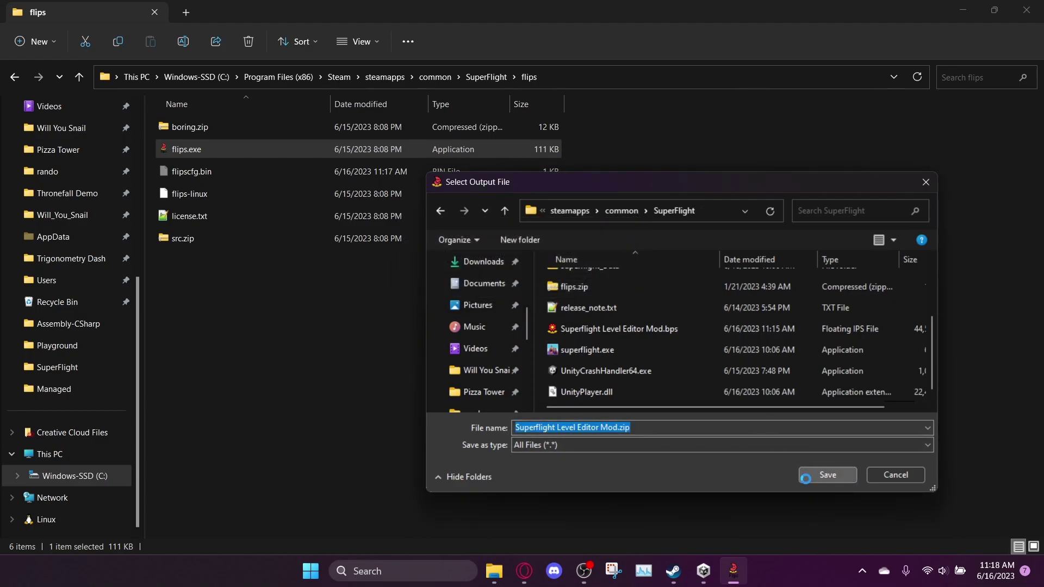
{"action": "left_click", "coordinate": [561, 287]}
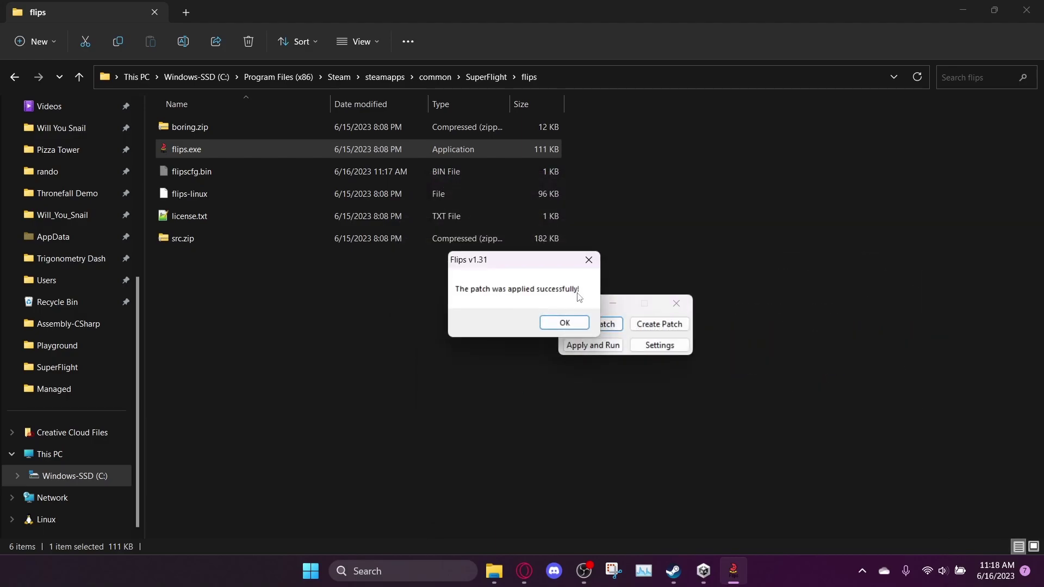
{"action": "left_click", "coordinate": [564, 321]}
{"action": "left_click", "coordinate": [676, 303]}
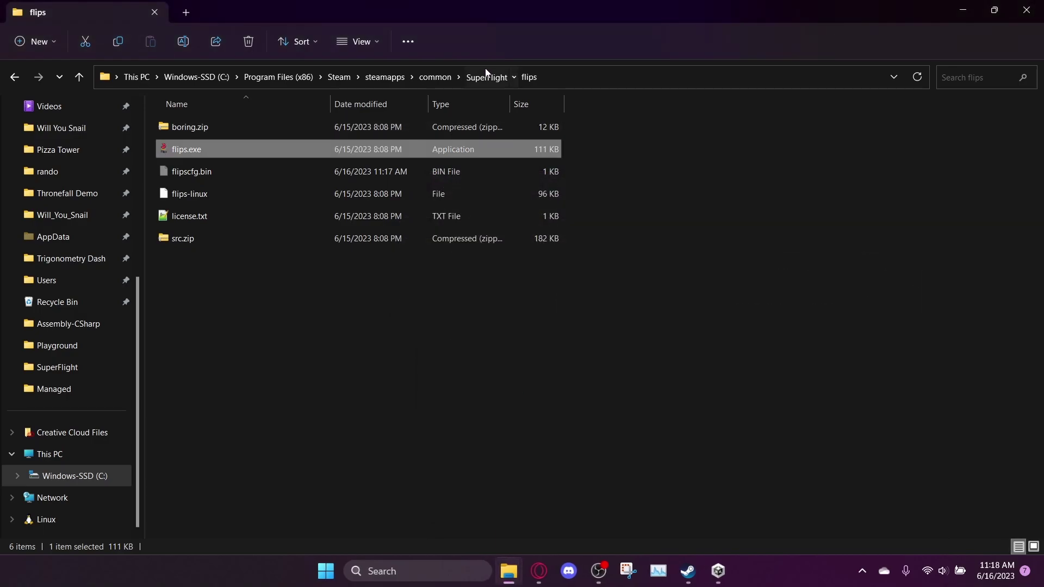
Extract all files of Superflight Level Editor Mod.zip in the SuperFlight folder.
{"action": "left_click", "coordinate": [486, 77]}
{"action": "left_click", "coordinate": [699, 302]}
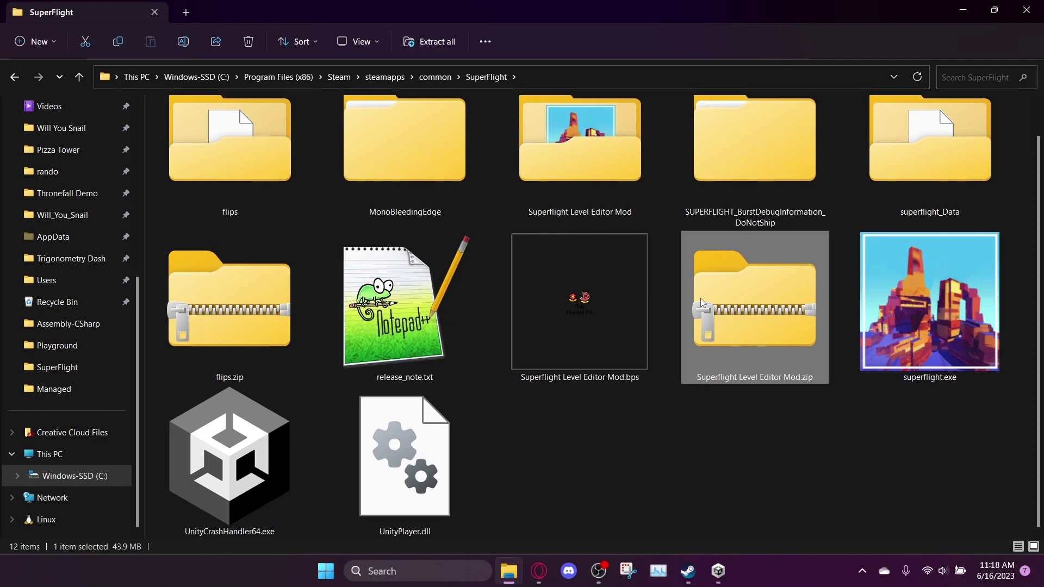
{"action": "right_click", "coordinate": [698, 302]}
{"action": "left_click", "coordinate": [750, 331]}
{"action": "key", "text": "Return"}
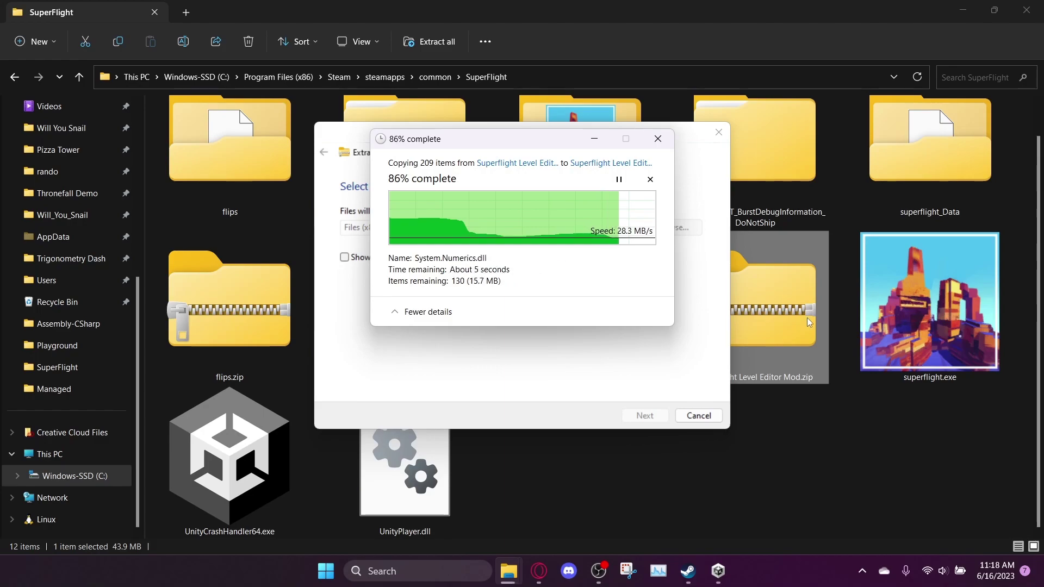
{"action": "scroll", "coordinate": [807, 318], "scroll_direction": "up", "scroll_amount": 1}
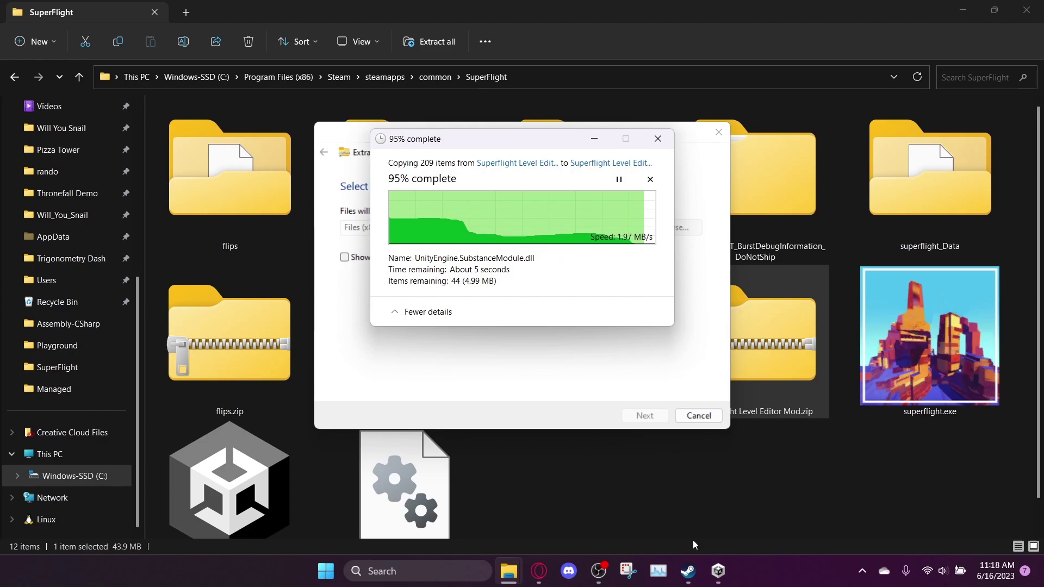
Close the Superflight properties window in Steam and the extra File Explorer window showing the SuperFlight folder.
{"action": "mouse_move", "coordinate": [688, 571]}
{"action": "left_click", "coordinate": [620, 505]}
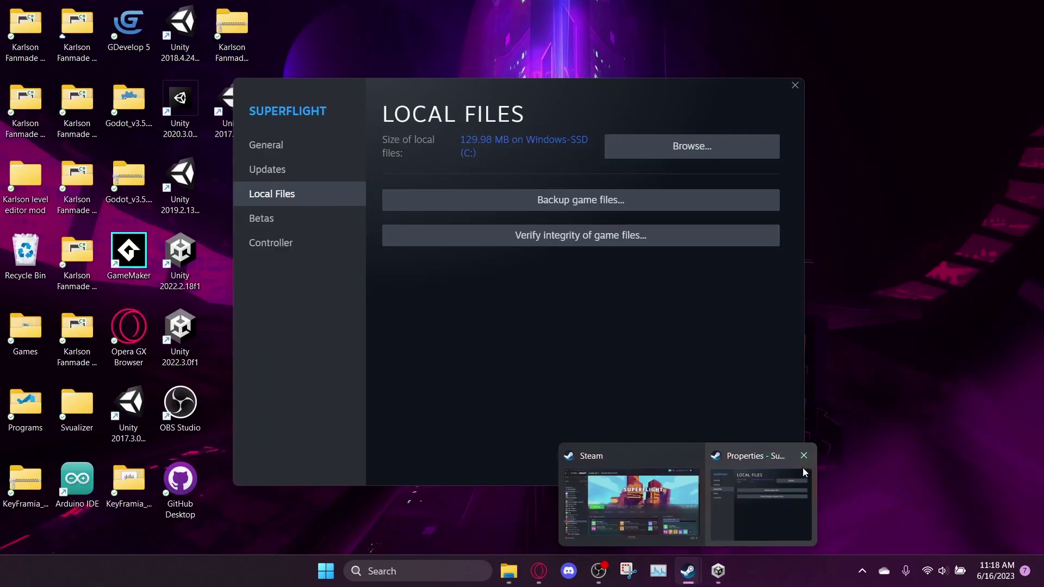
{"action": "left_click", "coordinate": [803, 455]}
{"action": "mouse_move", "coordinate": [508, 571]}
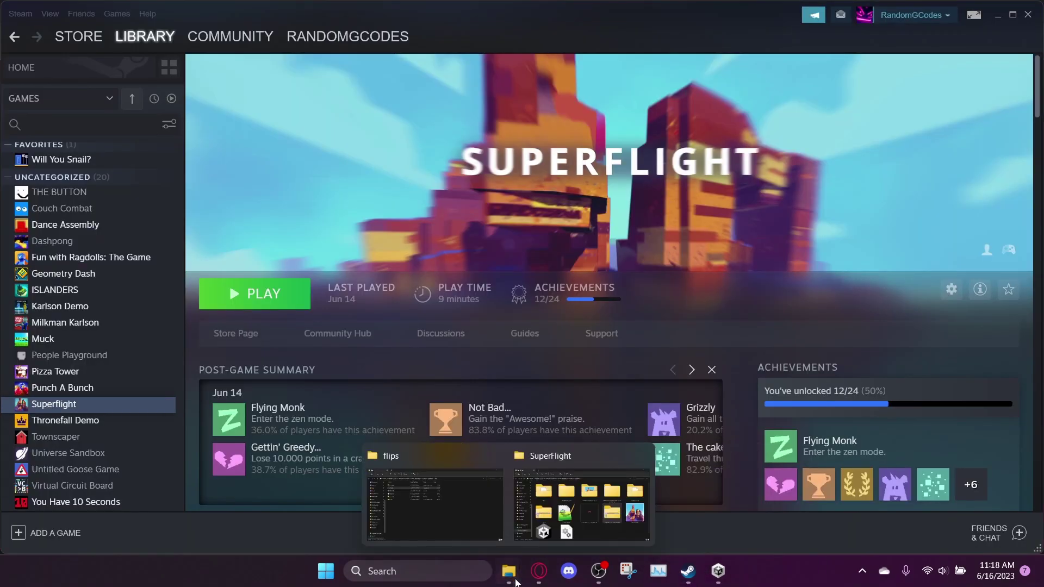
{"action": "left_click", "coordinate": [591, 462]}
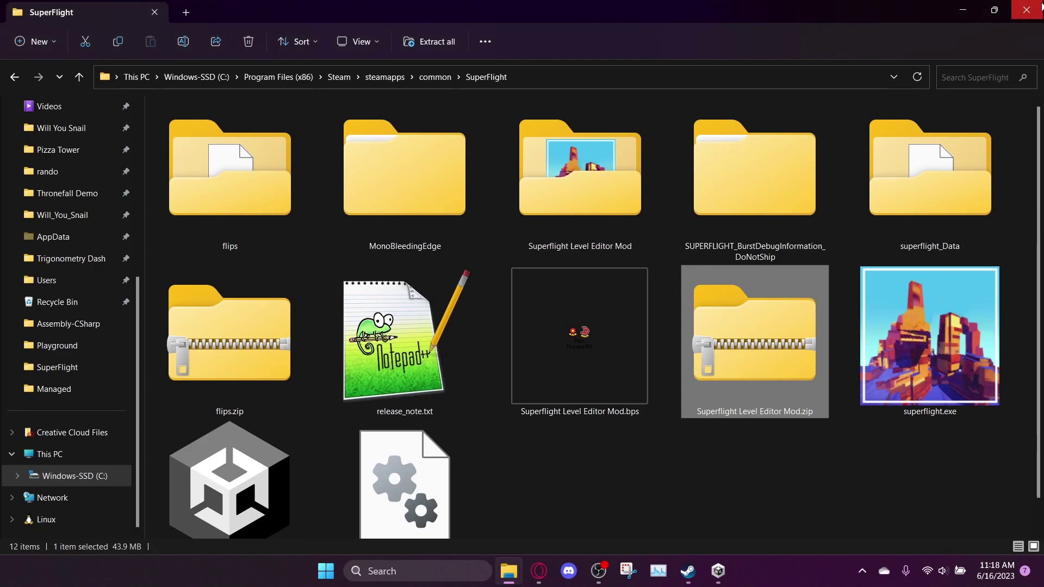
{"action": "left_click", "coordinate": [1026, 9]}
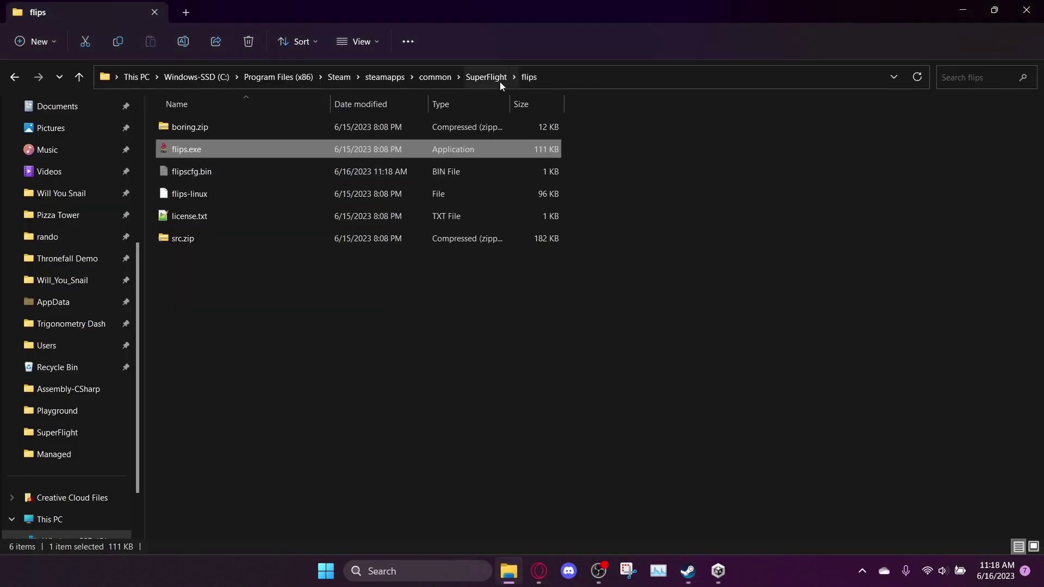
Go up to the SuperFlight folder and open the extracted Superflight Level Editor Mod folder.
{"action": "left_click", "coordinate": [499, 77]}
{"action": "scroll", "coordinate": [539, 279], "scroll_direction": "down", "scroll_amount": 1}
{"action": "scroll", "coordinate": [540, 279], "scroll_direction": "up", "scroll_amount": 1}
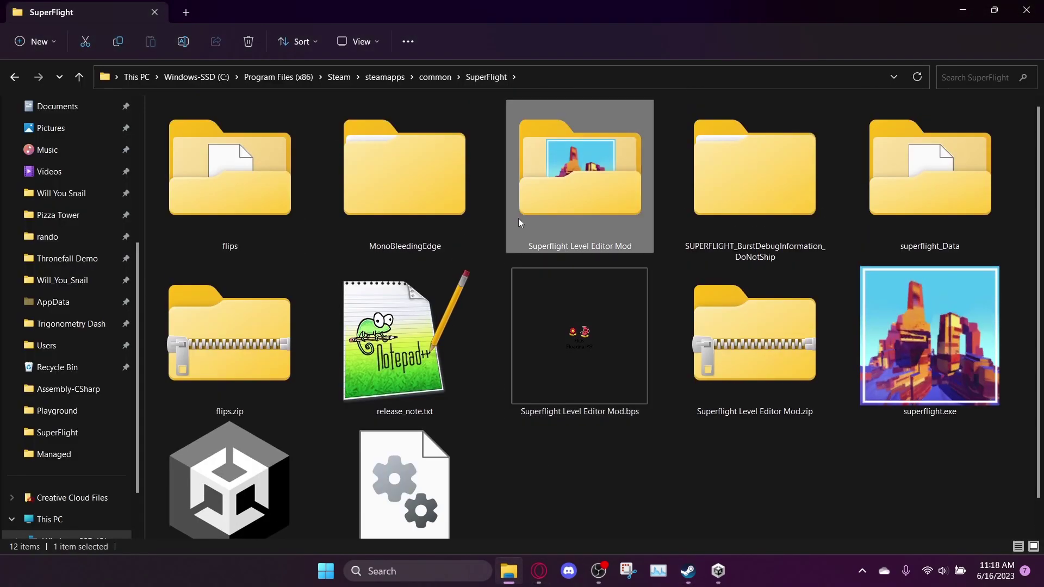
{"action": "double_click", "coordinate": [562, 203]}
{"action": "double_click", "coordinate": [384, 201]}
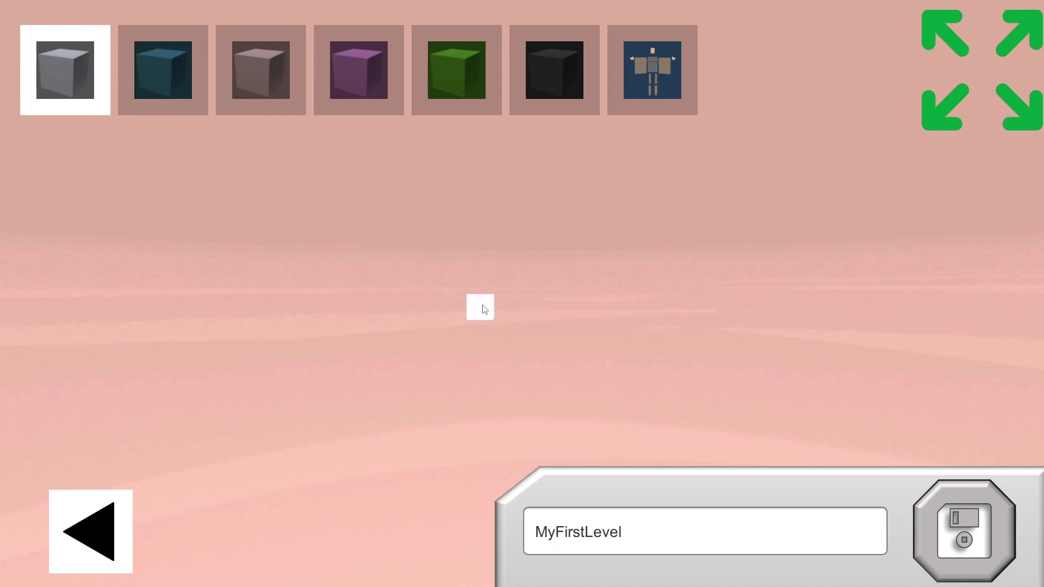
Tilt the level editor camera down and fly it forward, backward and sideways around the white blocks.
{"action": "right_click_drag", "start_coordinate": [499, 298], "coordinate": [389, 458]}
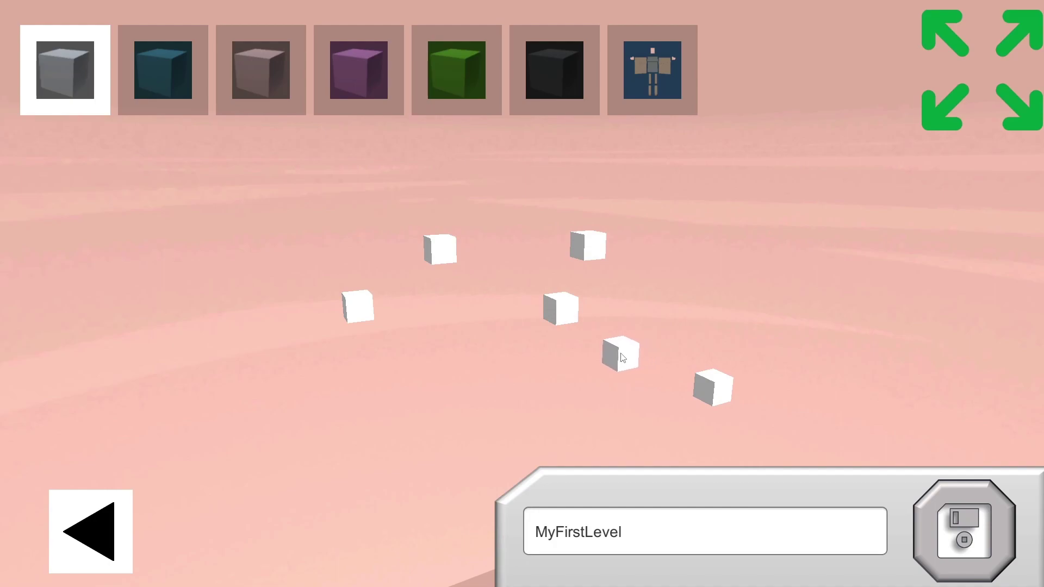
{"action": "key", "text": "w"}
{"action": "key", "text": "a"}
{"action": "key", "text": "s"}
{"action": "key", "text": "d"}
{"action": "key", "text": "w"}
{"action": "key", "text": "a"}
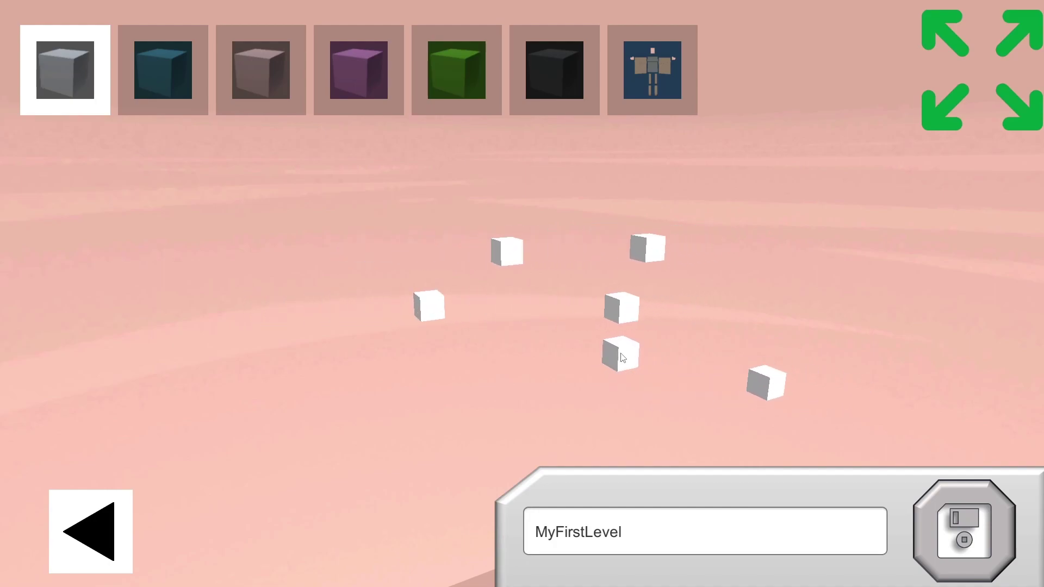
{"action": "key", "text": "d"}
{"action": "key", "text": "s"}
{"action": "key", "text": "a"}
{"action": "key", "text": "w"}
{"action": "key", "text": "d"}
{"action": "key", "text": "s"}
{"action": "key", "text": "a"}
{"action": "key", "text": "w"}
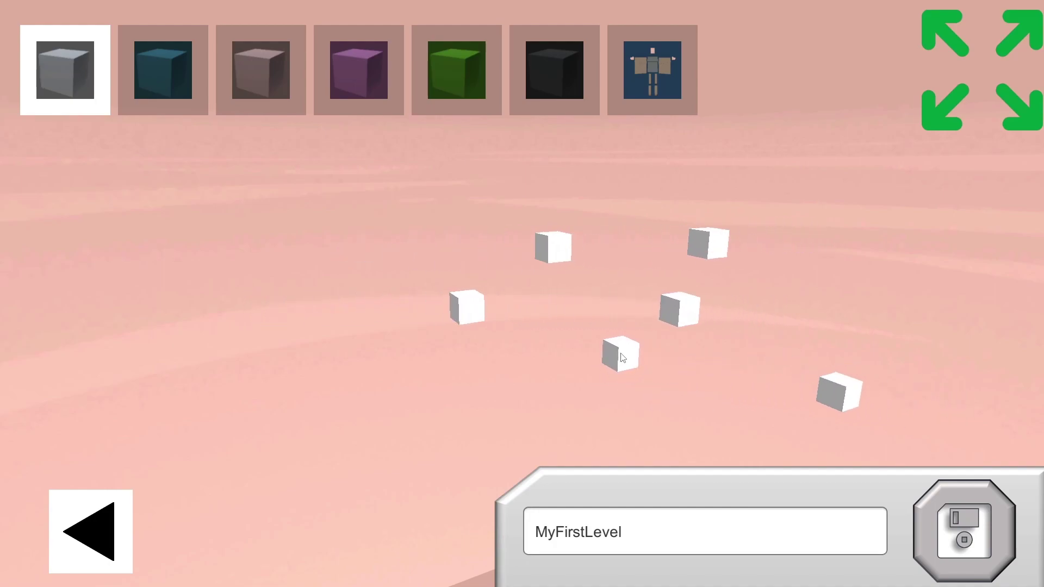
{"action": "key", "text": "d"}
{"action": "key", "text": "s"}
{"action": "key", "text": "a"}
{"action": "key", "text": "w"}
{"action": "key", "text": "d"}
{"action": "key", "text": "s"}
{"action": "key", "text": "a"}
{"action": "key", "text": "w"}
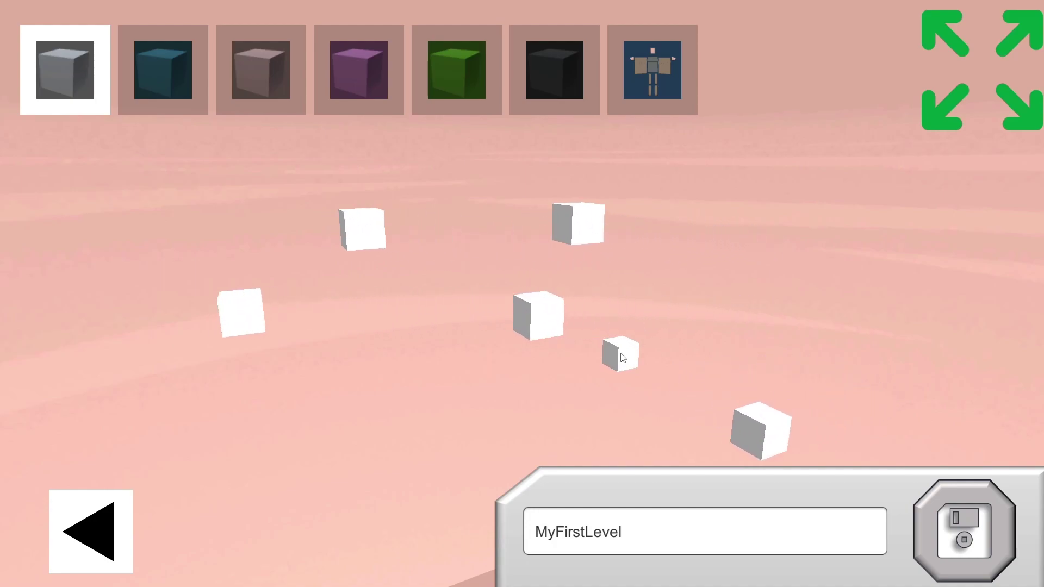
{"action": "key", "text": "s"}
{"action": "key", "text": "a"}
{"action": "key", "text": "w"}
{"action": "key", "text": "d"}
Lower and raise the level editor camera repeatedly, and rotate the view slightly over the blocks.
{"action": "key", "text": "q"}
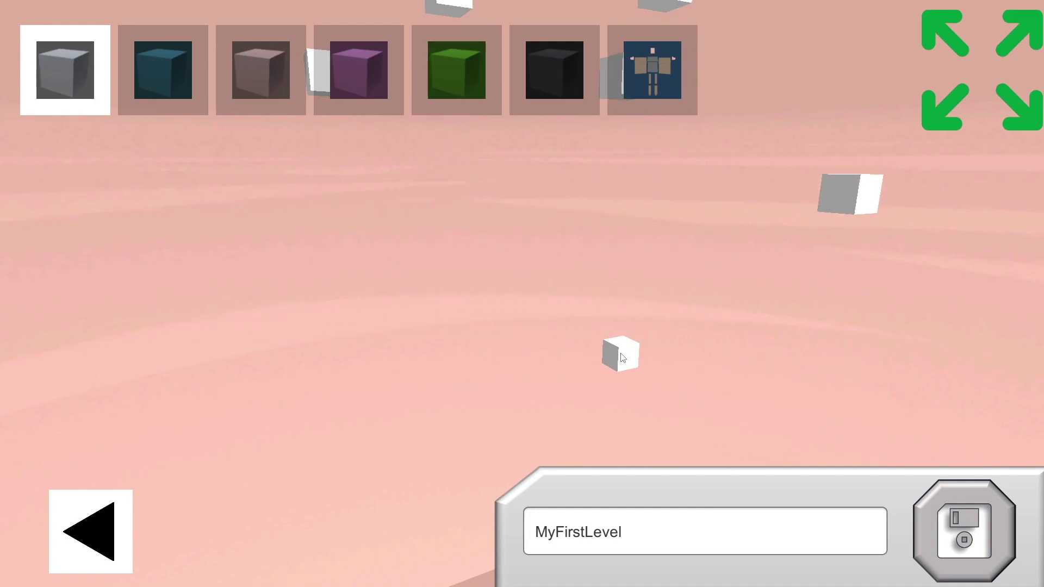
{"action": "key", "text": "e"}
{"action": "key", "text": "q"}
{"action": "key", "text": "e"}
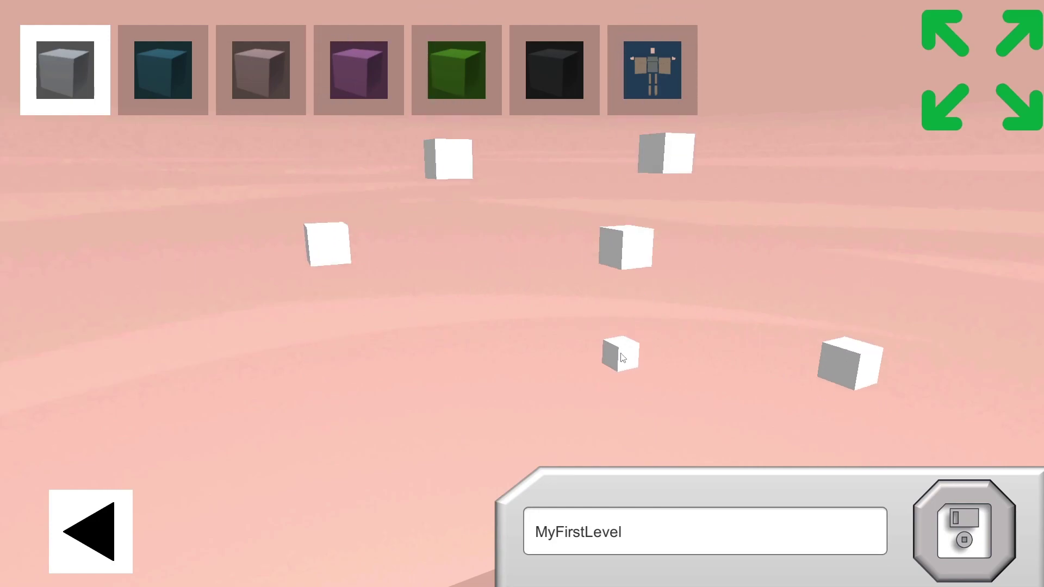
{"action": "key", "text": "q"}
{"action": "key", "text": "e"}
{"action": "right_click_drag", "start_coordinate": [620, 353], "coordinate": [628, 343]}
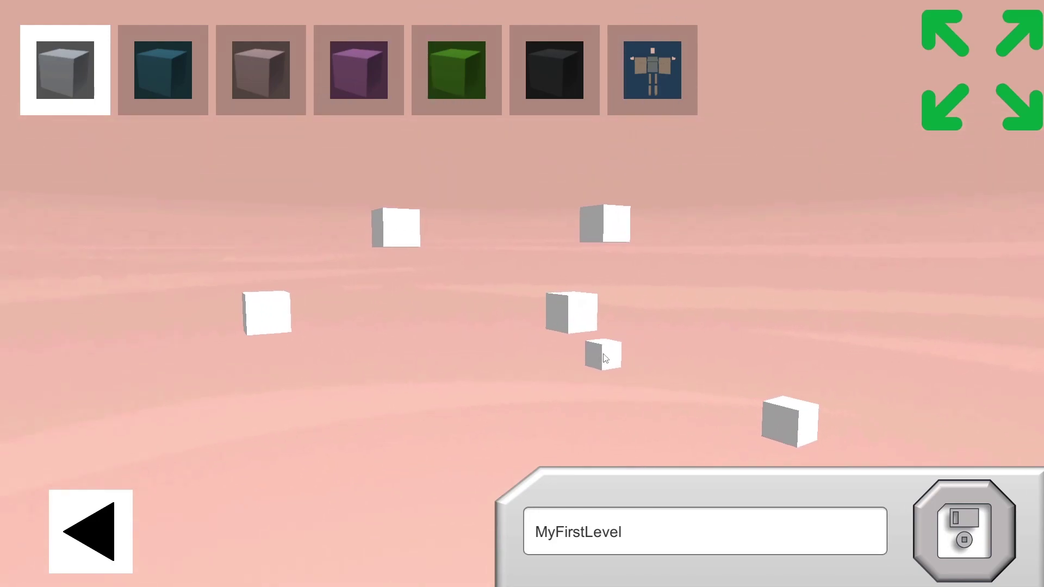
Assign the square ring-shaped teal rock from the object palette to the first hotbar slot and close the palette.
{"action": "key", "text": "Tab"}
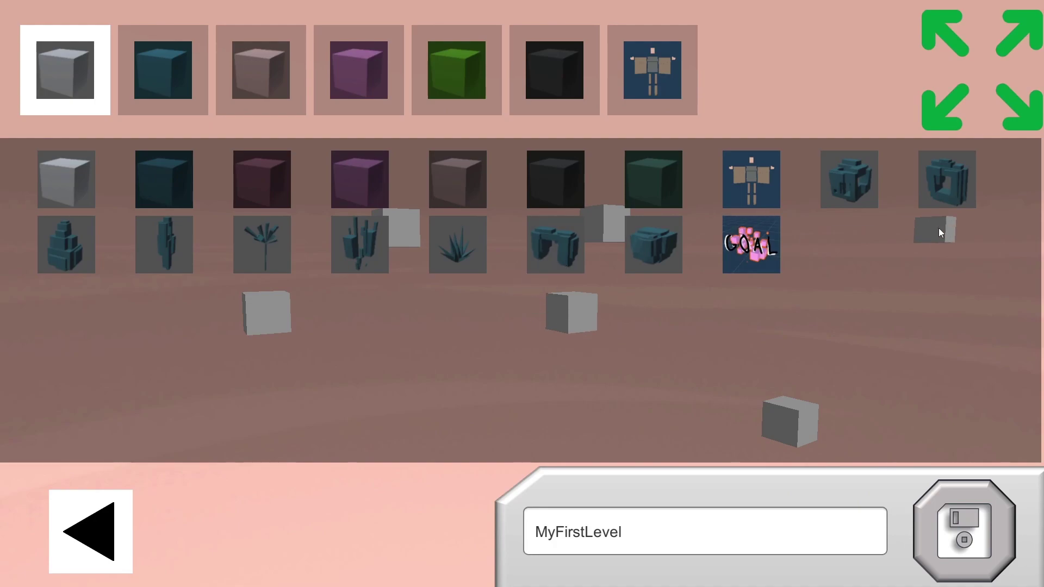
{"action": "left_click", "coordinate": [945, 188]}
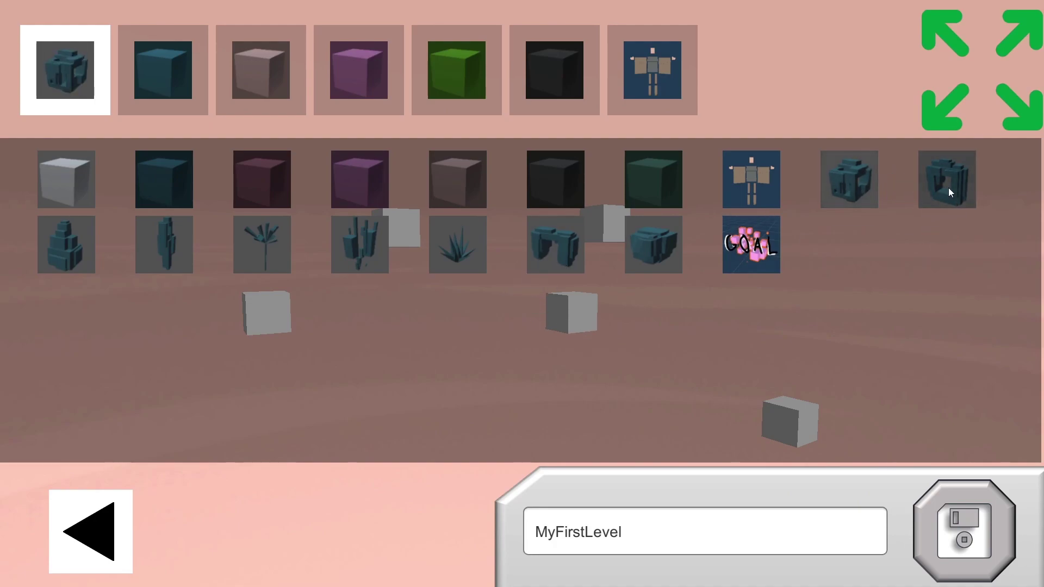
{"action": "left_click", "coordinate": [949, 192]}
{"action": "key", "text": "e"}
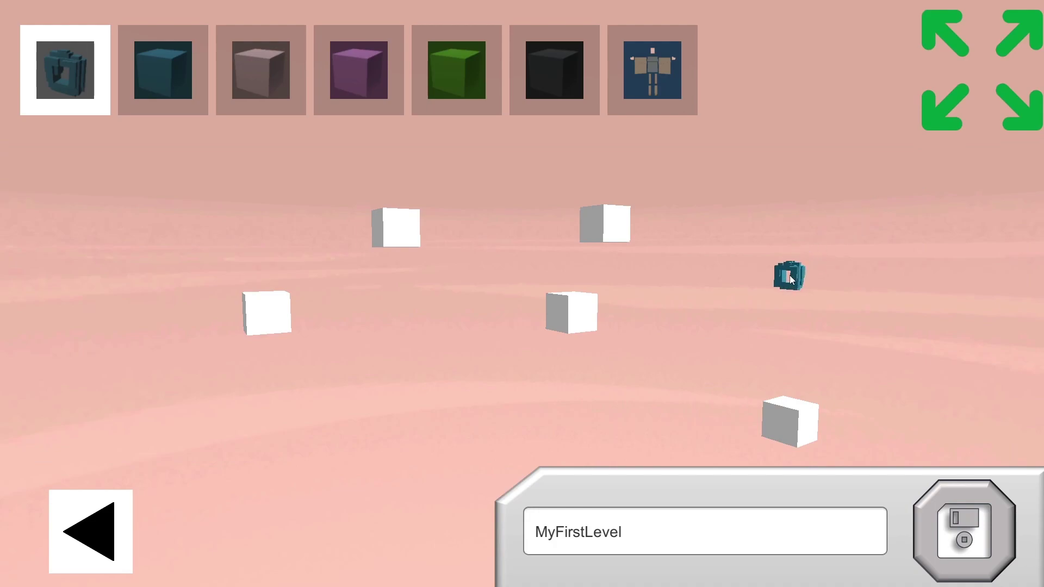
Cycle the hotbar selection through the coloured blocks and the player spawn object, ending on the ring-shaped rock.
{"action": "scroll", "coordinate": [789, 278], "scroll_direction": "down", "scroll_amount": 6}
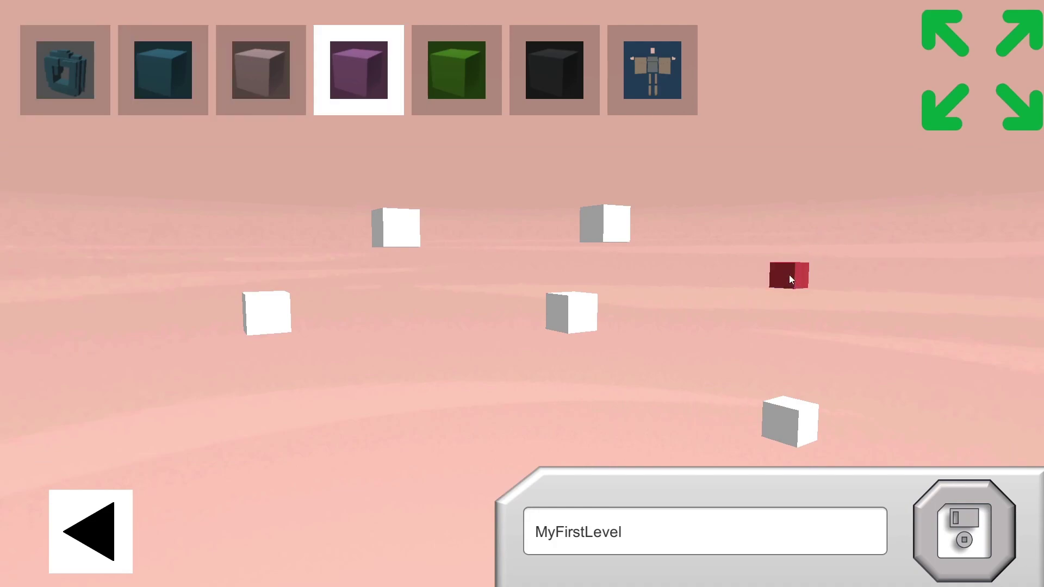
{"action": "scroll", "coordinate": [789, 278], "scroll_direction": "up", "scroll_amount": 3}
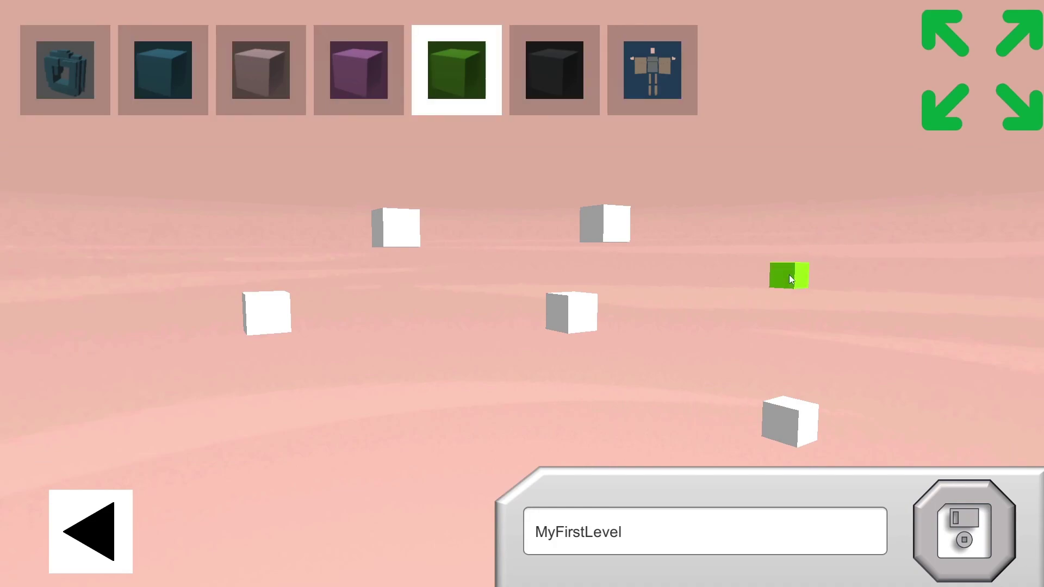
{"action": "scroll", "coordinate": [790, 278], "scroll_direction": "down", "scroll_amount": 2}
{"action": "scroll", "coordinate": [790, 278], "scroll_direction": "down", "scroll_amount": 1}
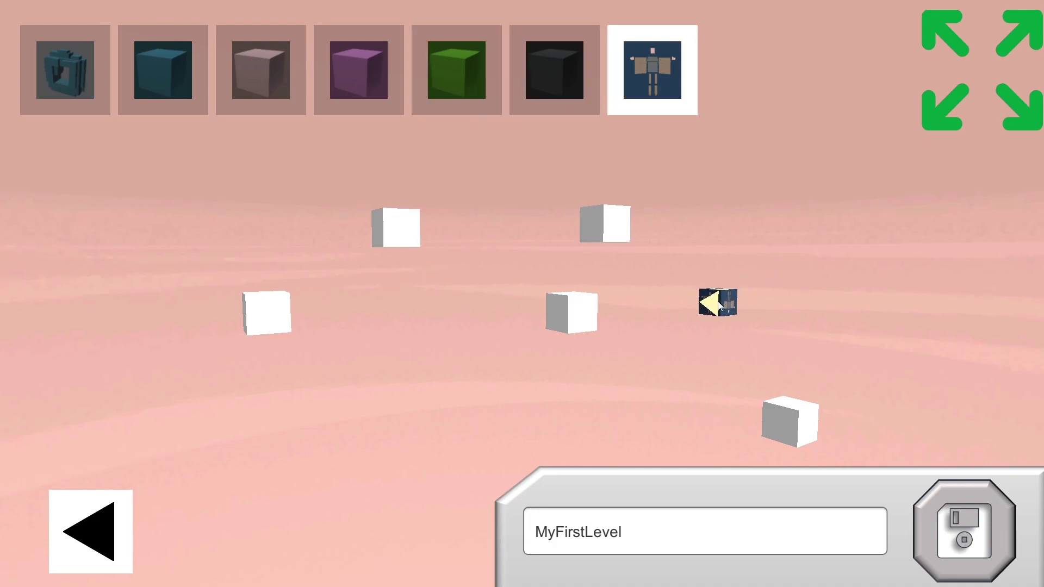
{"action": "right_click_drag", "start_coordinate": [717, 302], "coordinate": [878, 337]}
{"action": "scroll", "coordinate": [722, 310], "scroll_direction": "down", "scroll_amount": 1}
{"action": "scroll", "coordinate": [722, 310], "scroll_direction": "down", "scroll_amount": 2}
{"action": "scroll", "coordinate": [722, 310], "scroll_direction": "up", "scroll_amount": 1}
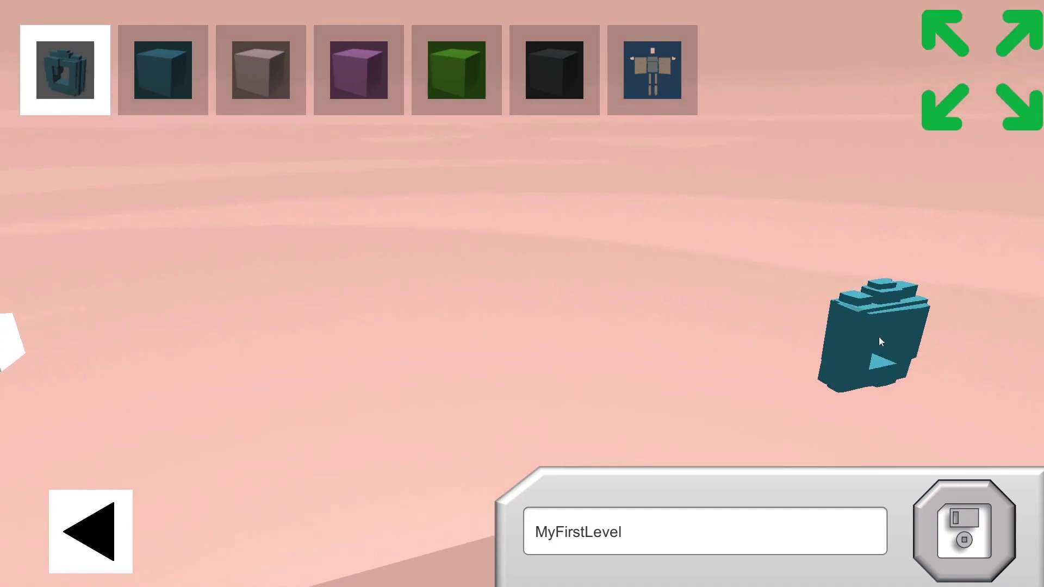
Vary the distance of the ring-shaped rock from the camera and bring it next to the nearest white block.
{"action": "scroll", "coordinate": [625, 252], "scroll_direction": "down", "scroll_amount": 2}
{"action": "scroll", "coordinate": [625, 251], "scroll_direction": "up", "scroll_amount": 3}
{"action": "scroll", "coordinate": [625, 251], "scroll_direction": "down", "scroll_amount": 2}
{"action": "right_click_drag", "start_coordinate": [625, 251], "coordinate": [554, 253]}
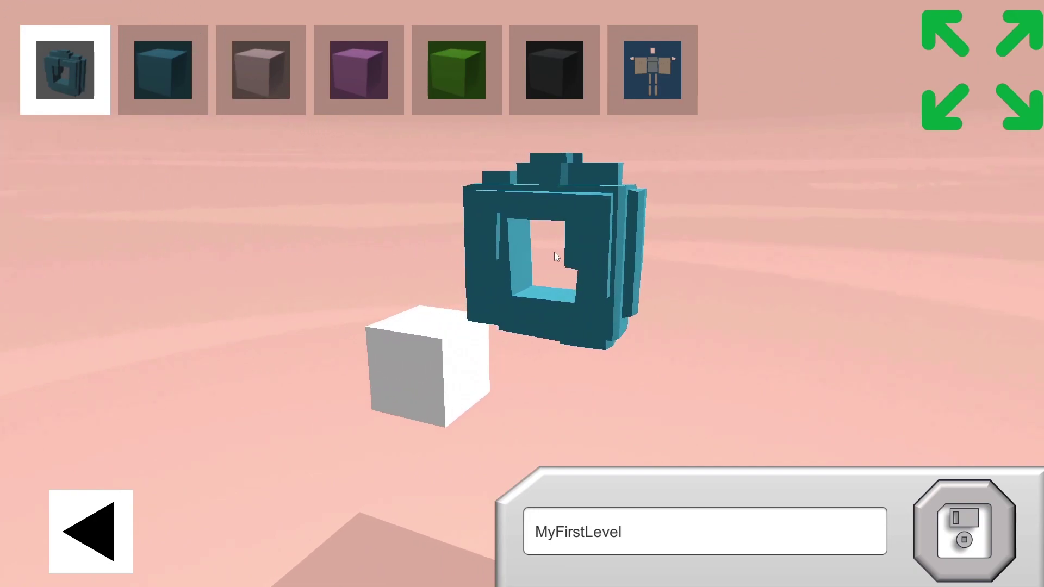
{"action": "key", "text": "s"}
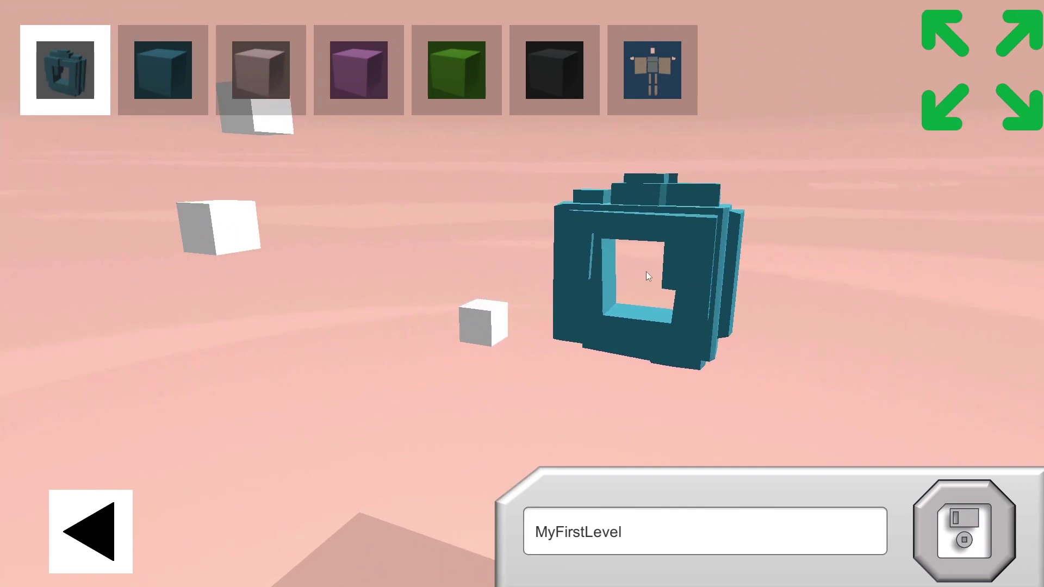
Stretch the ring-shaped rock in height and depth, and place it among the white blocks.
{"action": "scroll", "coordinate": [645, 272], "scroll_direction": "up", "scroll_amount": 4}
{"action": "scroll", "coordinate": [647, 270], "scroll_direction": "up", "scroll_amount": 2}
{"action": "scroll", "coordinate": [647, 271], "scroll_direction": "down", "scroll_amount": 1}
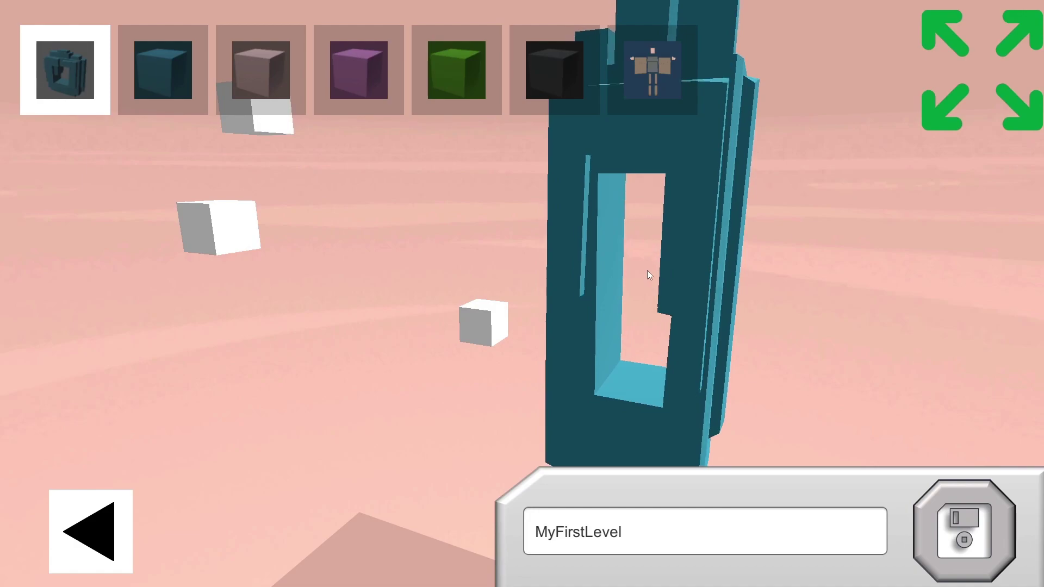
{"action": "scroll", "coordinate": [648, 270], "scroll_direction": "down", "scroll_amount": 2}
{"action": "scroll", "coordinate": [648, 270], "scroll_direction": "up", "scroll_amount": 3}
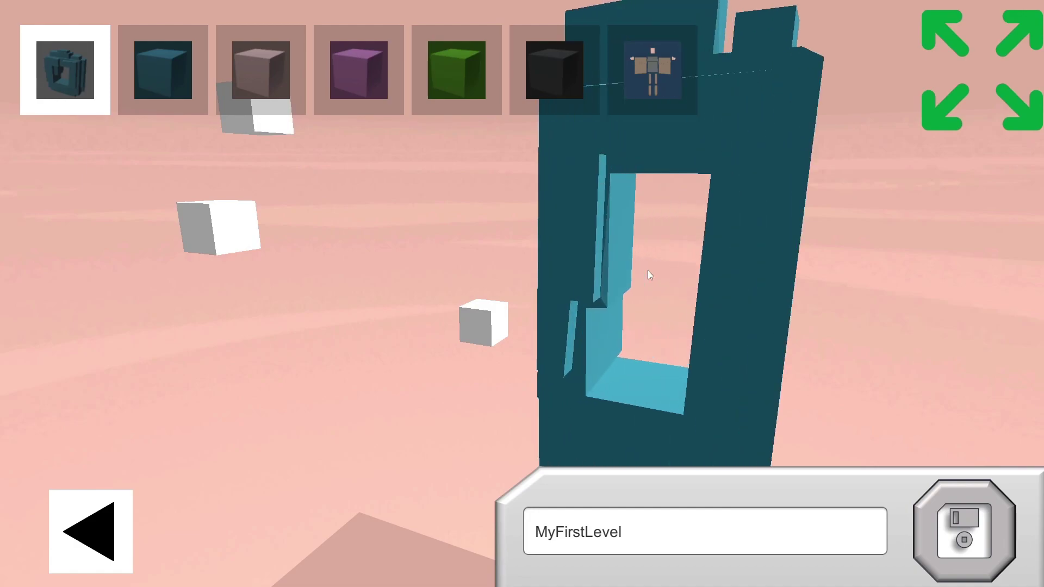
{"action": "scroll", "coordinate": [648, 270], "scroll_direction": "down", "scroll_amount": 4}
{"action": "left_click", "coordinate": [712, 257]}
{"action": "key", "text": "s"}
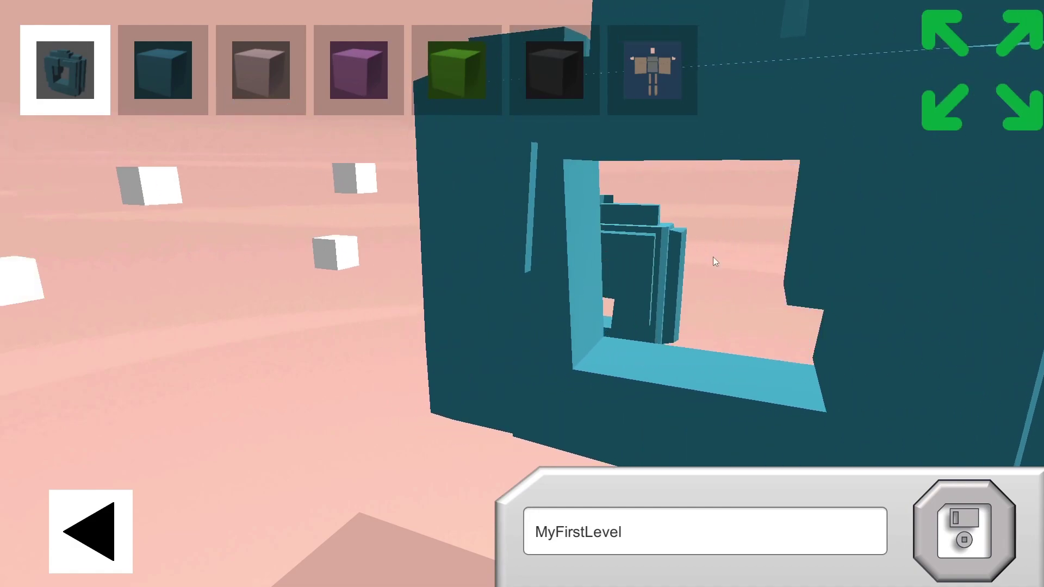
Select the teal block, switch to erase mode, and erase the placed ring-shaped rock and several white blocks.
{"action": "key", "text": "2"}
{"action": "key", "text": "w"}
{"action": "key", "text": "w"}
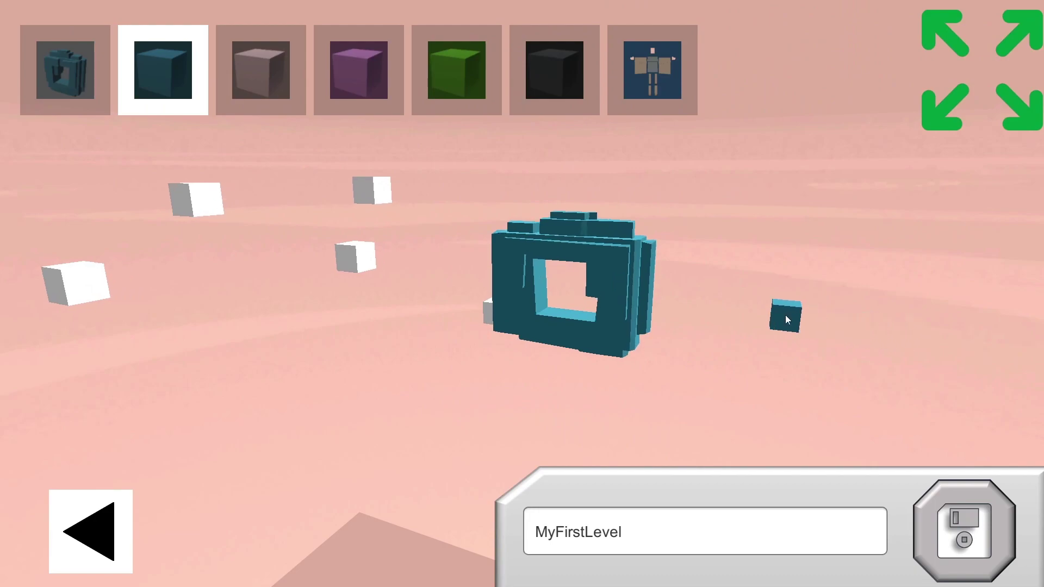
{"action": "key", "text": "e"}
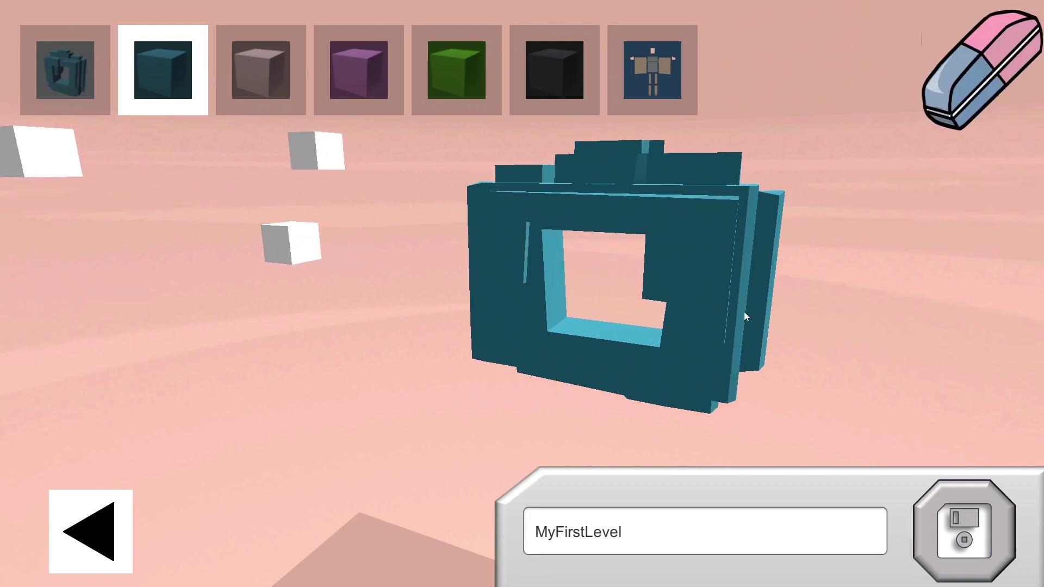
{"action": "left_click", "coordinate": [695, 295]}
{"action": "left_click", "coordinate": [492, 314]}
{"action": "mouse_move", "coordinate": [491, 314]}
{"action": "right_mouse_down"}
{"action": "mouse_move", "coordinate": [410, 321]}
{"action": "mouse_move", "coordinate": [432, 308]}
{"action": "right_mouse_up"}
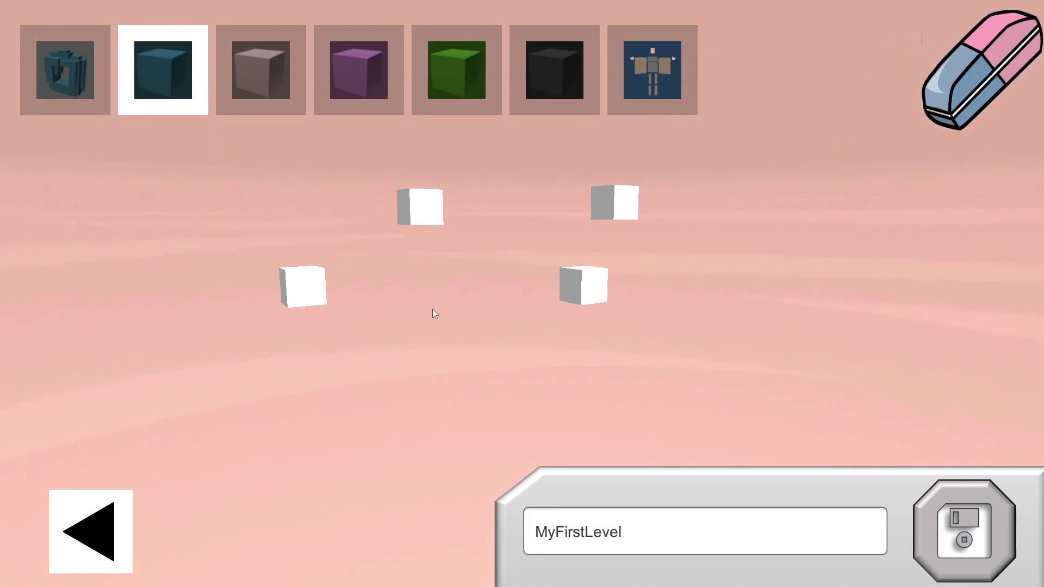
{"action": "left_click", "coordinate": [560, 290]}
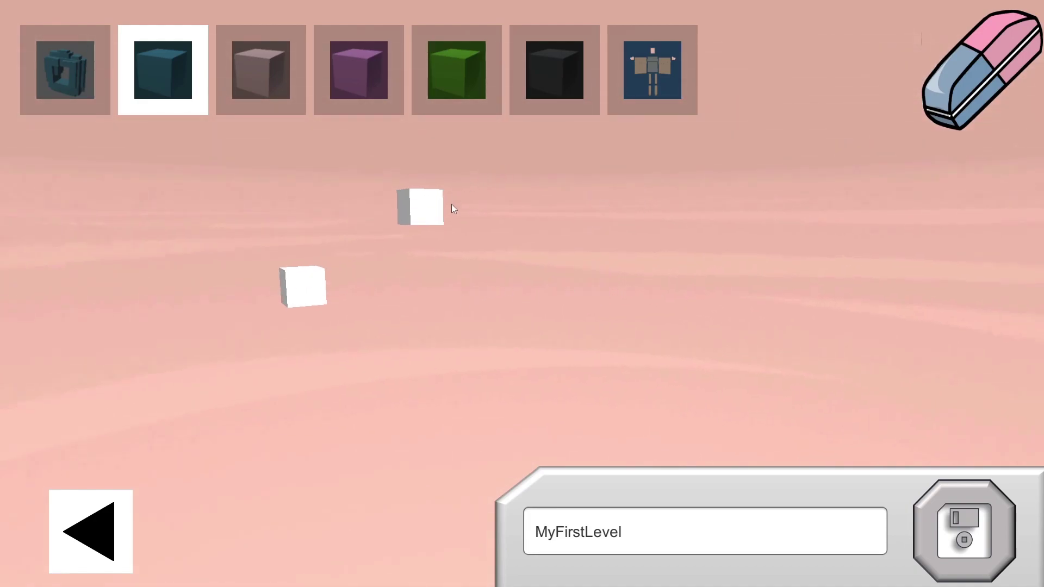
Return to placing the ring-shaped rock and alternate the selection between it and the teal block.
{"action": "key", "text": "1"}
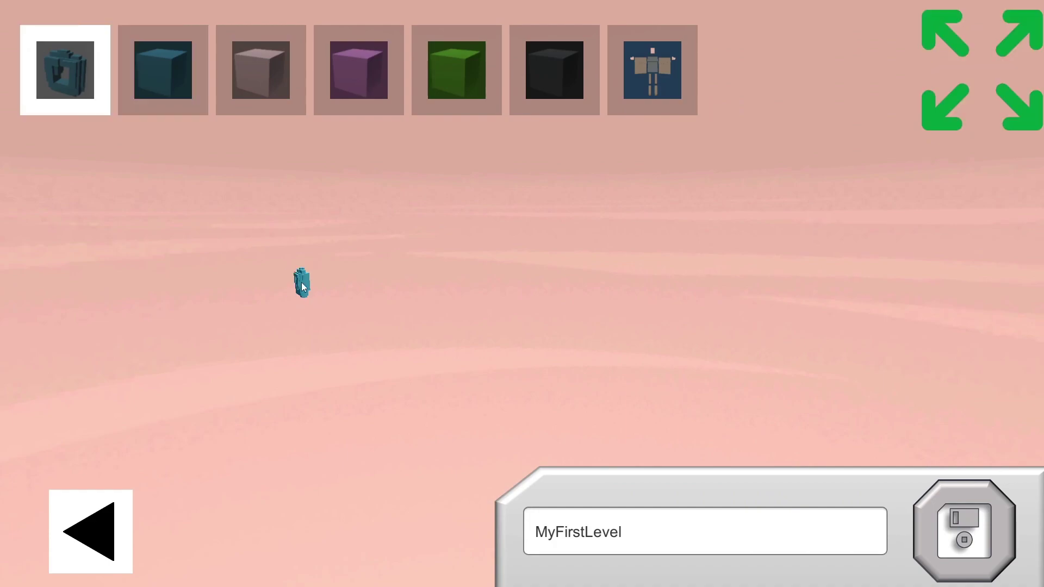
{"action": "scroll", "coordinate": [303, 287], "scroll_direction": "down", "scroll_amount": 1}
{"action": "scroll", "coordinate": [303, 287], "scroll_direction": "up", "scroll_amount": 1}
{"action": "scroll", "coordinate": [303, 287], "scroll_direction": "down", "scroll_amount": 1}
{"action": "scroll", "coordinate": [302, 287], "scroll_direction": "up", "scroll_amount": 1}
{"action": "scroll", "coordinate": [303, 287], "scroll_direction": "down", "scroll_amount": 1}
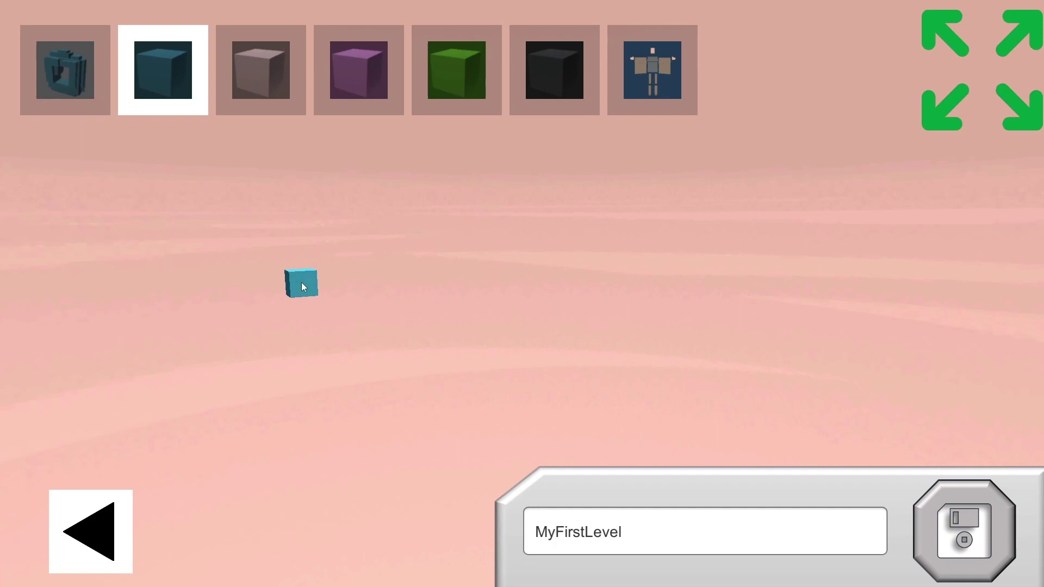
{"action": "scroll", "coordinate": [303, 287], "scroll_direction": "up", "scroll_amount": 1}
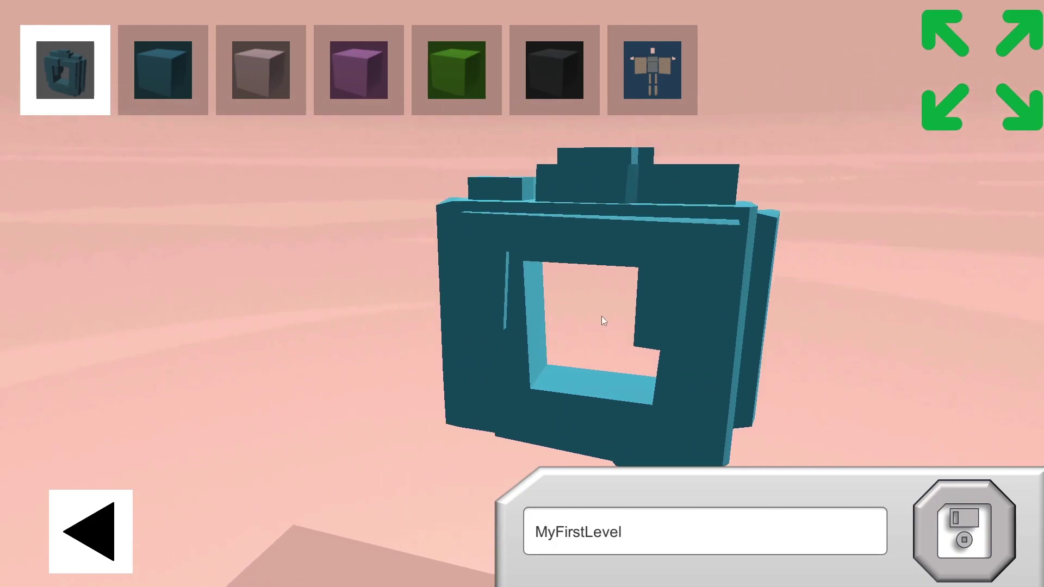
{"action": "key", "text": "2"}
{"action": "key", "text": "1"}
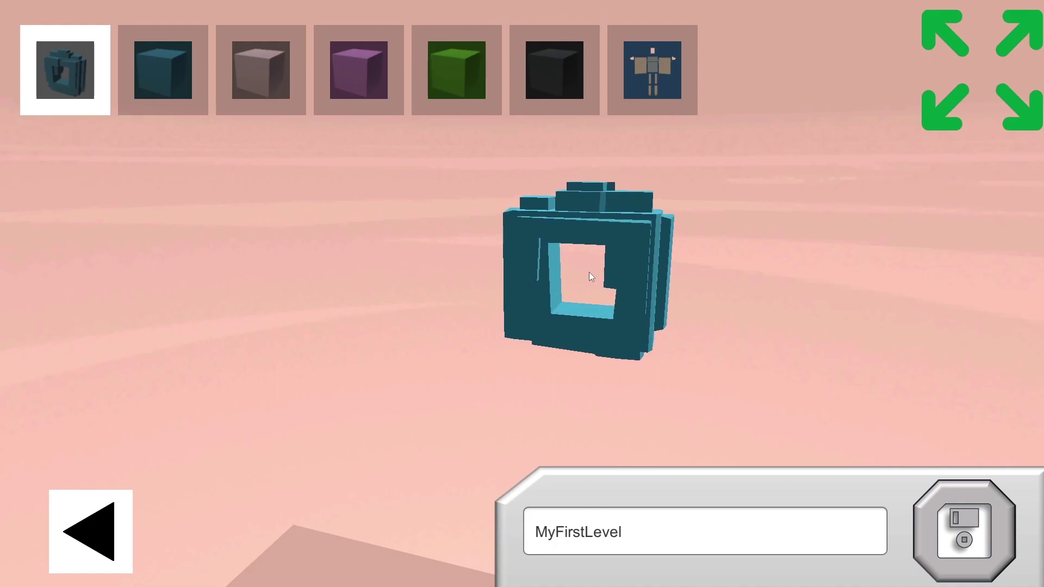
Switch to rotation mode and turn the ring-shaped rock back and forth.
{"action": "key", "text": "r"}
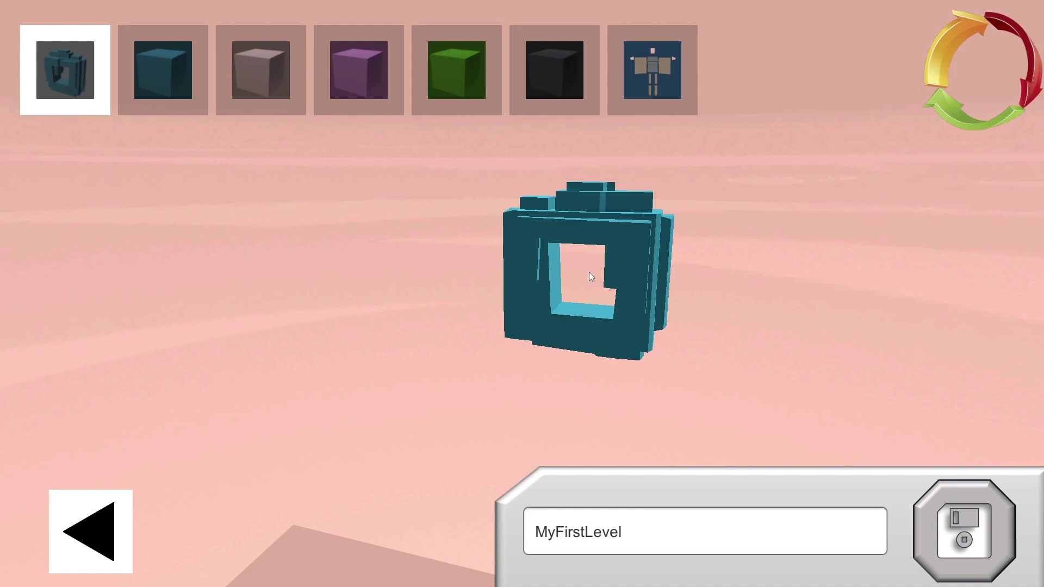
{"action": "scroll", "coordinate": [588, 272], "scroll_direction": "up", "scroll_amount": 3}
{"action": "scroll", "coordinate": [588, 272], "scroll_direction": "down", "scroll_amount": 4}
{"action": "scroll", "coordinate": [588, 272], "scroll_direction": "up", "scroll_amount": 1}
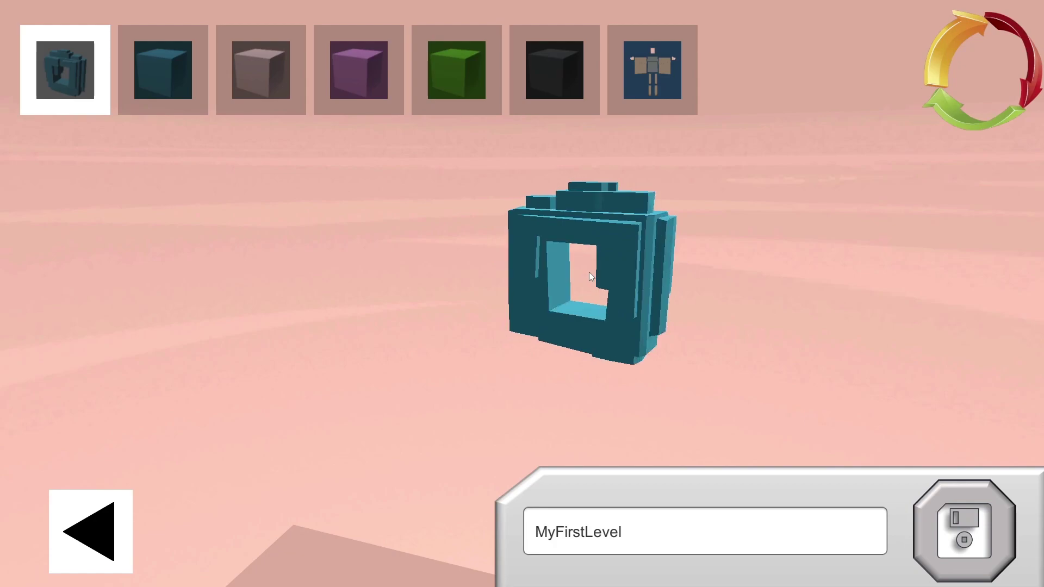
Switch back to scaling mode and stretch and shrink the ring-shaped rock in depth and height.
{"action": "key", "text": "r"}
{"action": "scroll", "coordinate": [589, 272], "scroll_direction": "up", "scroll_amount": 3}
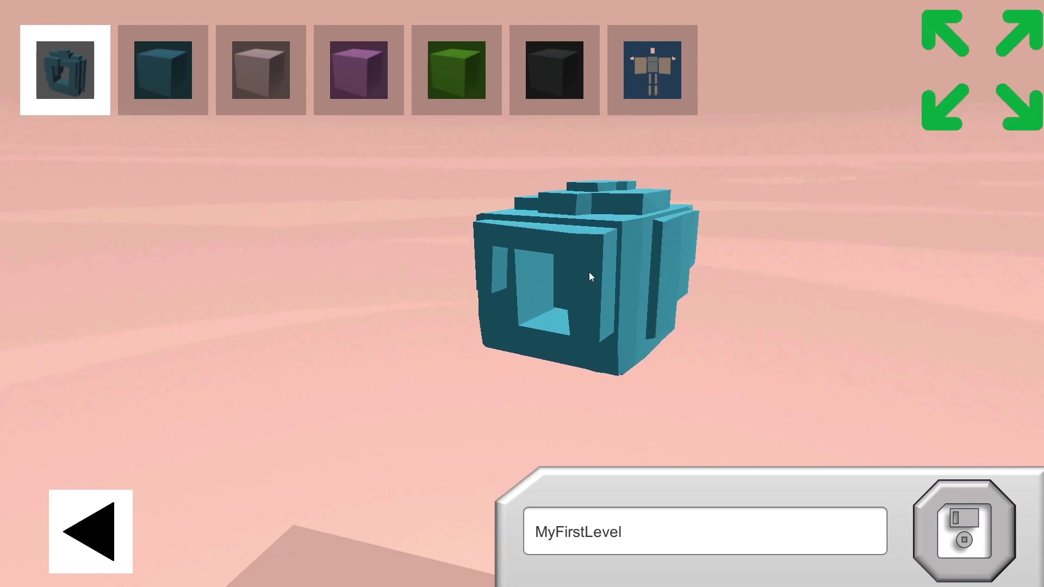
{"action": "scroll", "coordinate": [589, 272], "scroll_direction": "down", "scroll_amount": 2}
{"action": "scroll", "coordinate": [589, 271], "scroll_direction": "up", "scroll_amount": 3}
{"action": "scroll", "coordinate": [589, 271], "scroll_direction": "up", "scroll_amount": 2}
{"action": "scroll", "coordinate": [589, 272], "scroll_direction": "down", "scroll_amount": 4}
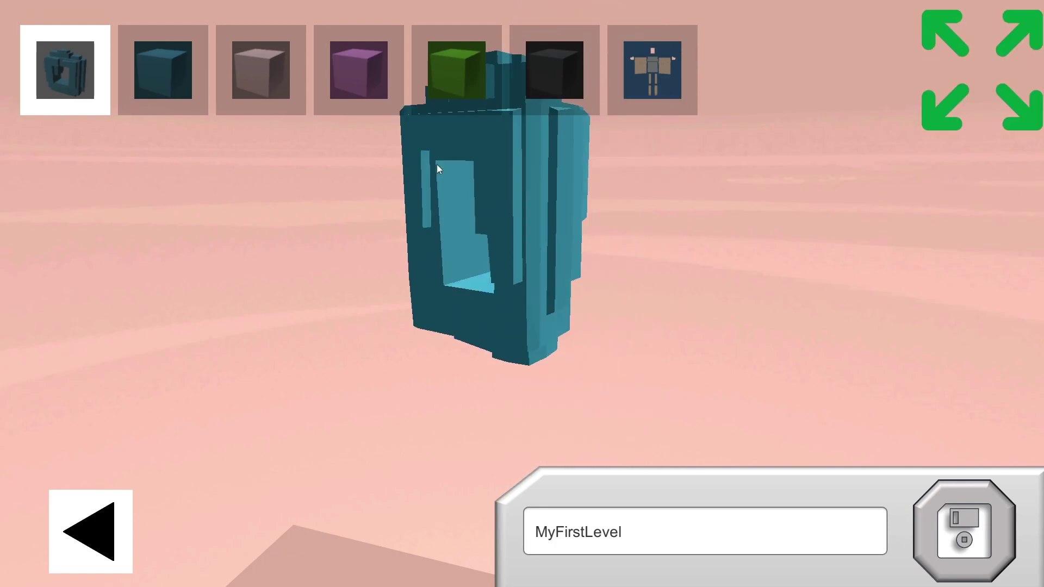
{"action": "right_click_drag", "start_coordinate": [369, 142], "coordinate": [572, 197]}
{"action": "left_click_drag", "start_coordinate": [571, 202], "coordinate": [489, 182]}
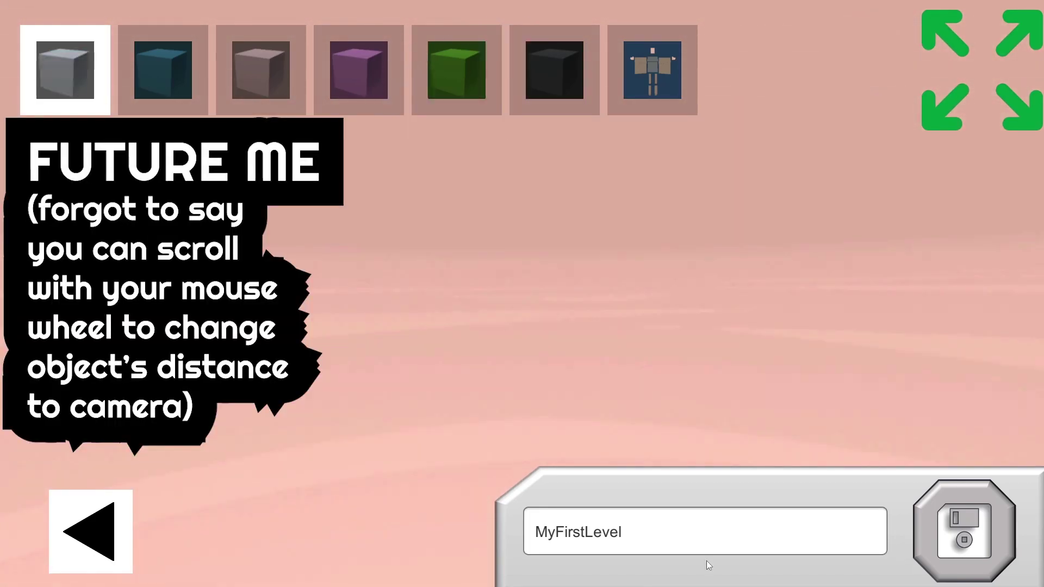
Move the white block across the view and repeatedly vary its distance from the camera.
{"action": "mouse_move", "coordinate": [659, 318]}
{"action": "left_mouse_down"}
{"action": "mouse_move", "coordinate": [719, 347]}
{"action": "mouse_move", "coordinate": [748, 338]}
{"action": "mouse_move", "coordinate": [697, 367]}
{"action": "mouse_move", "coordinate": [590, 275]}
{"action": "left_mouse_up"}
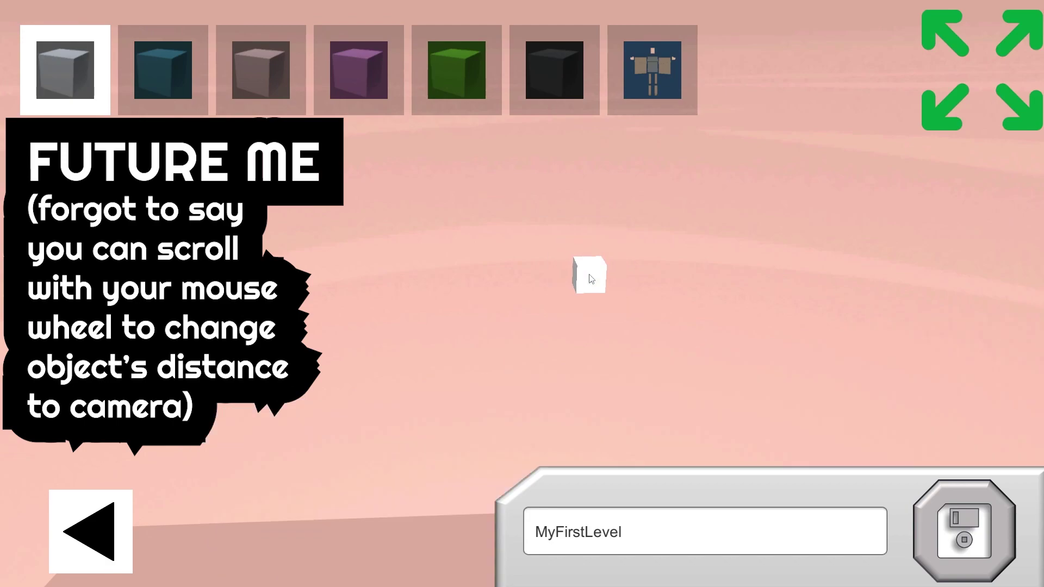
{"action": "scroll", "coordinate": [592, 278], "scroll_direction": "up", "scroll_amount": 3}
{"action": "scroll", "coordinate": [591, 278], "scroll_direction": "down", "scroll_amount": 2}
{"action": "left_click_drag", "start_coordinate": [591, 278], "coordinate": [452, 246]}
{"action": "scroll", "coordinate": [451, 247], "scroll_direction": "up", "scroll_amount": 3}
{"action": "scroll", "coordinate": [451, 246], "scroll_direction": "down", "scroll_amount": 3}
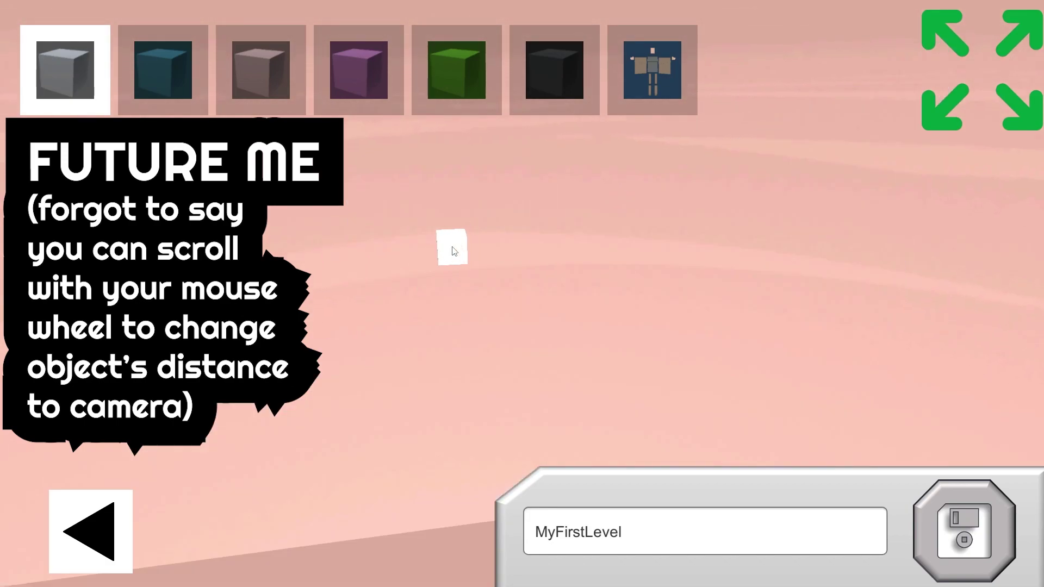
{"action": "scroll", "coordinate": [452, 246], "scroll_direction": "up", "scroll_amount": 3}
{"action": "scroll", "coordinate": [451, 246], "scroll_direction": "down", "scroll_amount": 3}
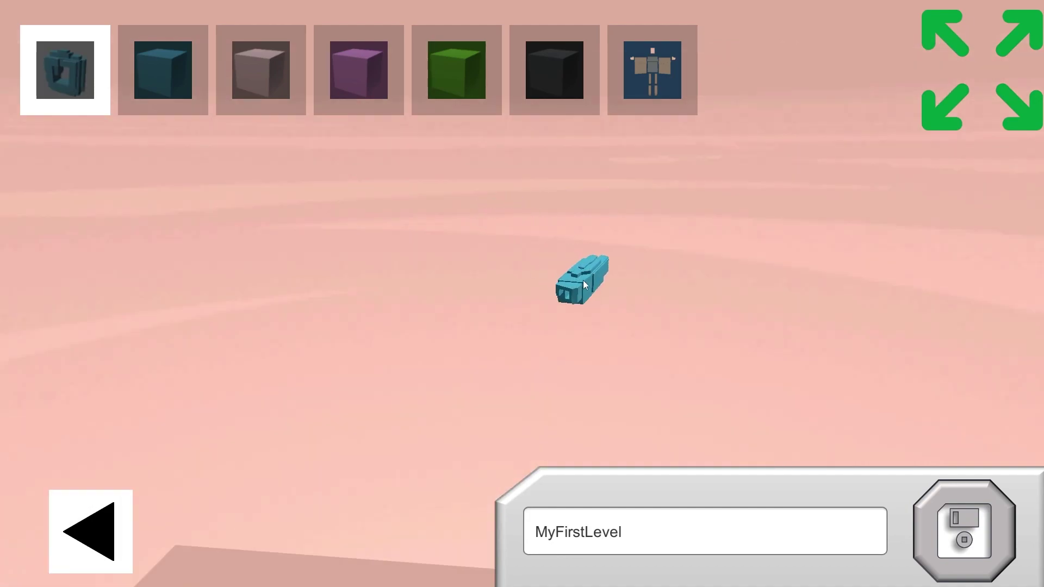
Stretch the elongated ring-shaped rock further and rotate it in rotation mode.
{"action": "scroll", "coordinate": [557, 272], "scroll_direction": "up", "scroll_amount": 2}
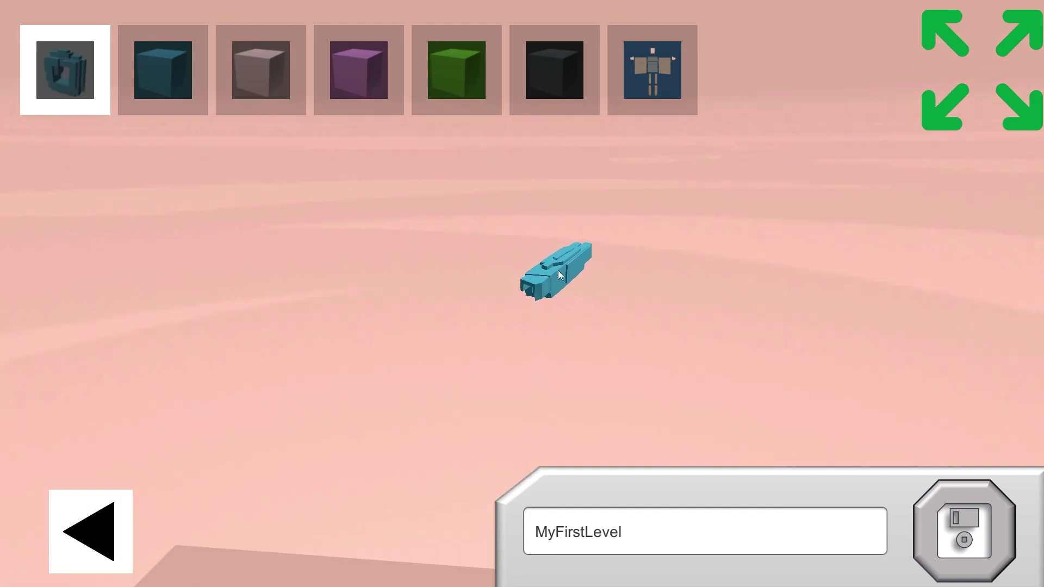
{"action": "key", "text": "r"}
{"action": "scroll", "coordinate": [557, 269], "scroll_direction": "up", "scroll_amount": 3}
{"action": "left_click", "coordinate": [558, 270]}
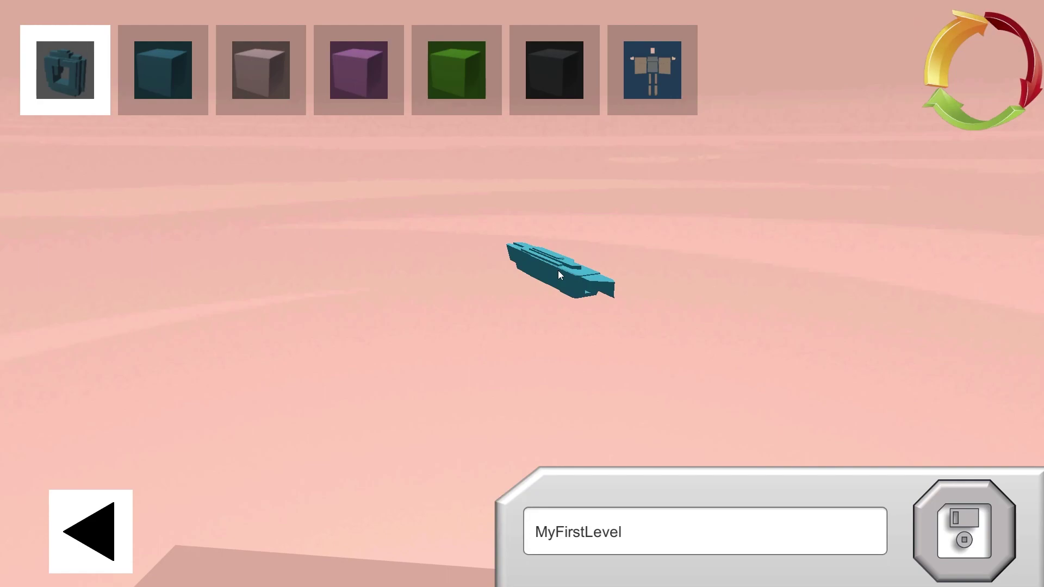
{"action": "left_click", "coordinate": [558, 270]}
{"action": "right_click_drag", "start_coordinate": [597, 275], "coordinate": [552, 303]}
{"action": "scroll", "coordinate": [565, 302], "scroll_direction": "up", "scroll_amount": 1}
Reset the ring-shaped rock's size and rotation by switching repeatedly between the teal block and the rock.
{"action": "key", "text": "2"}
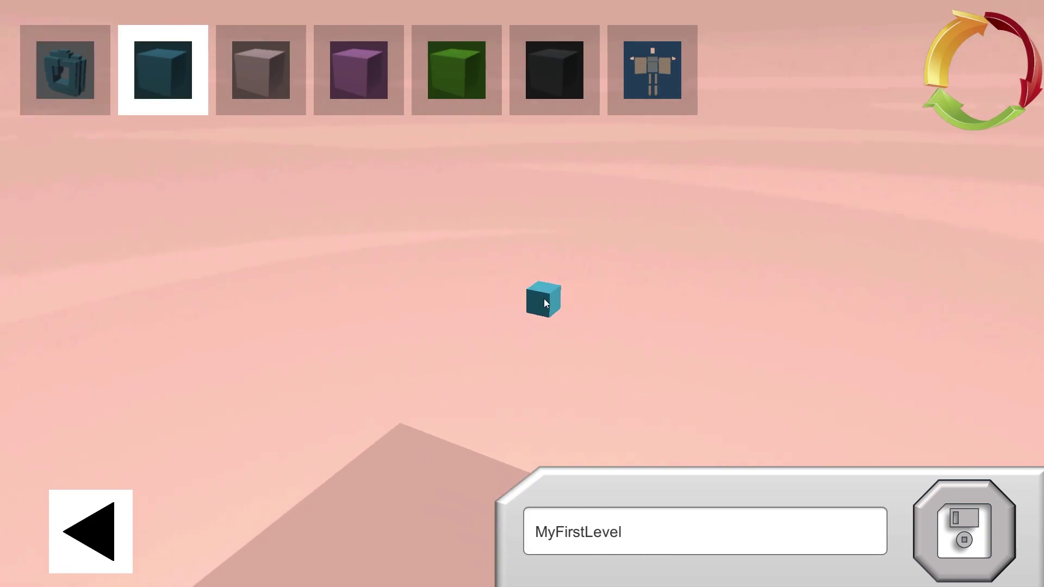
{"action": "key", "text": "1"}
{"action": "key", "text": "2"}
{"action": "key", "text": "1"}
{"action": "key", "text": "2"}
{"action": "key", "text": "1"}
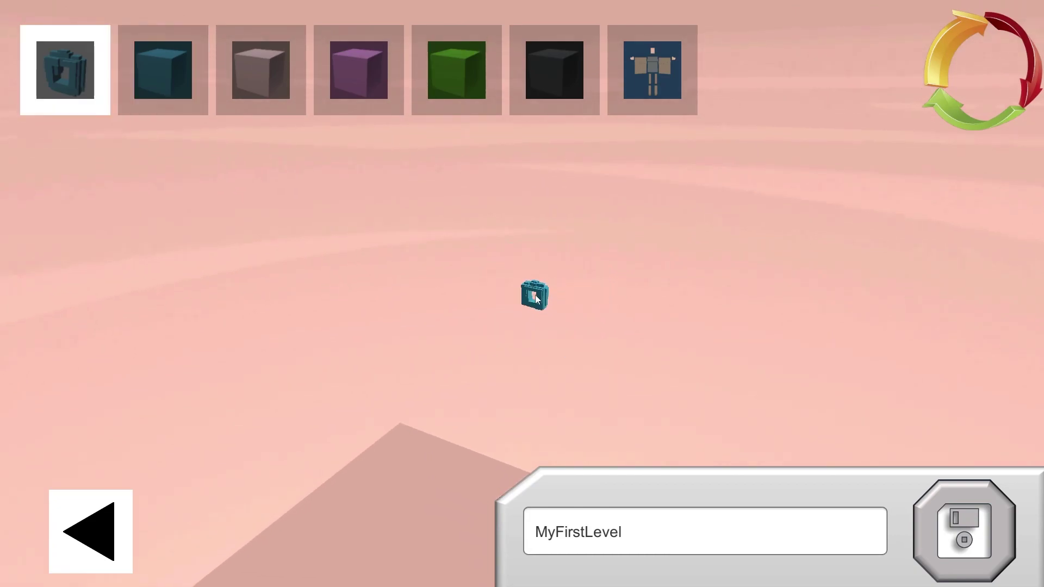
Select the player spawn object, bring it close to the camera, and move it back to show its direction arrow.
{"action": "right_click_drag", "start_coordinate": [535, 299], "coordinate": [689, 285]}
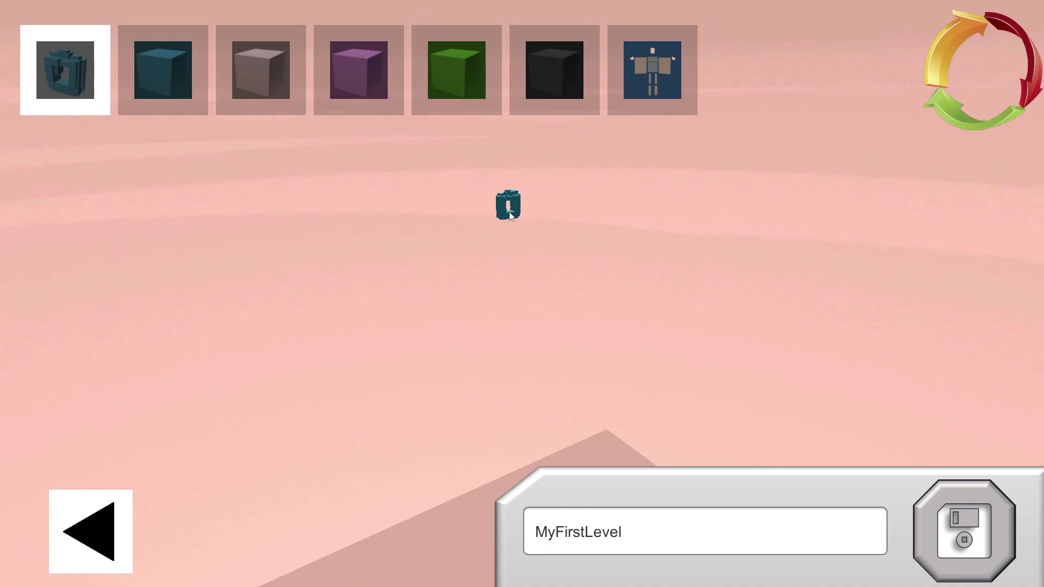
{"action": "right_click_drag", "start_coordinate": [509, 225], "coordinate": [438, 233]}
{"action": "key", "text": "7"}
{"action": "scroll", "coordinate": [494, 263], "scroll_direction": "up", "scroll_amount": 3}
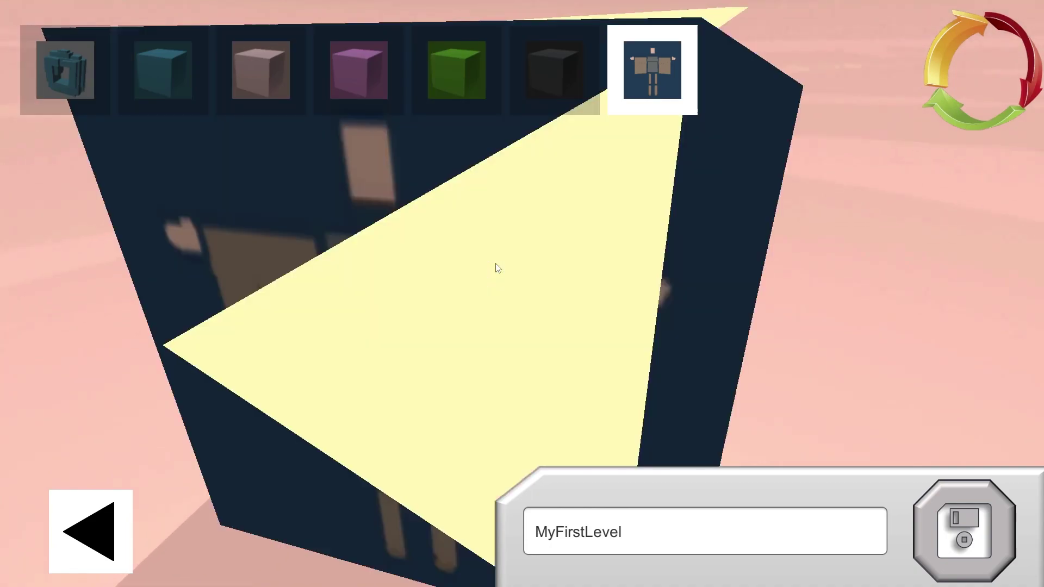
{"action": "scroll", "coordinate": [498, 267], "scroll_direction": "down", "scroll_amount": 5}
{"action": "right_click_drag", "start_coordinate": [495, 264], "coordinate": [614, 263]}
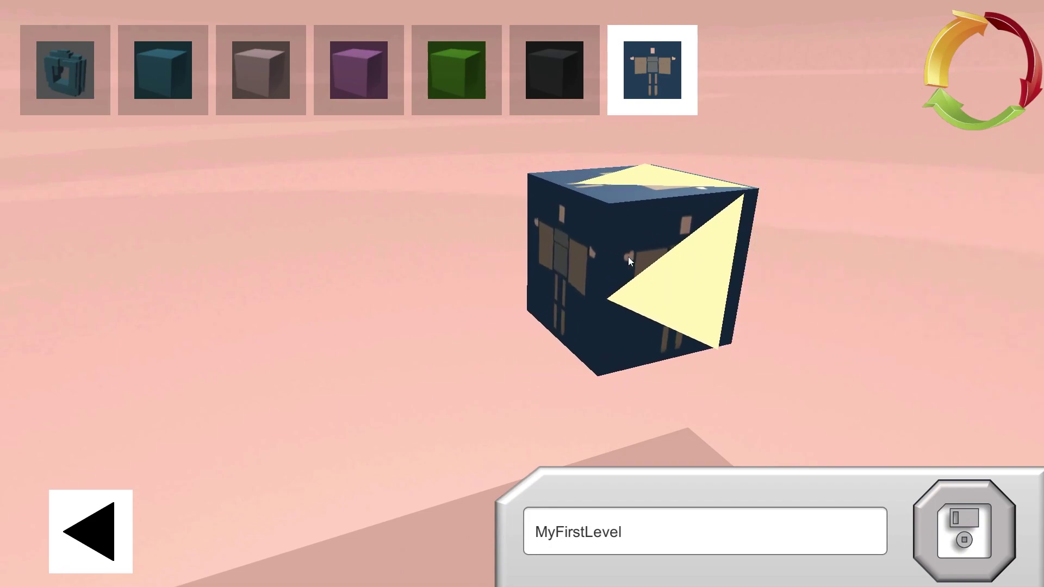
Place the player spawn in the level and choose the goal object from the full object palette.
{"action": "key", "text": "Caps_Lock"}
{"action": "key", "text": "Caps_Lock"}
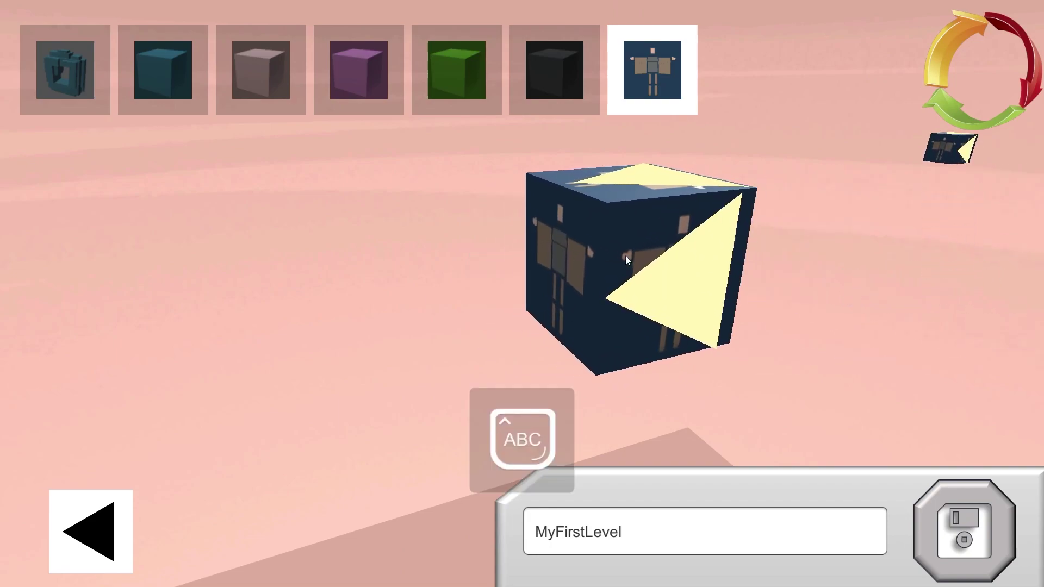
{"action": "key", "text": "Tab"}
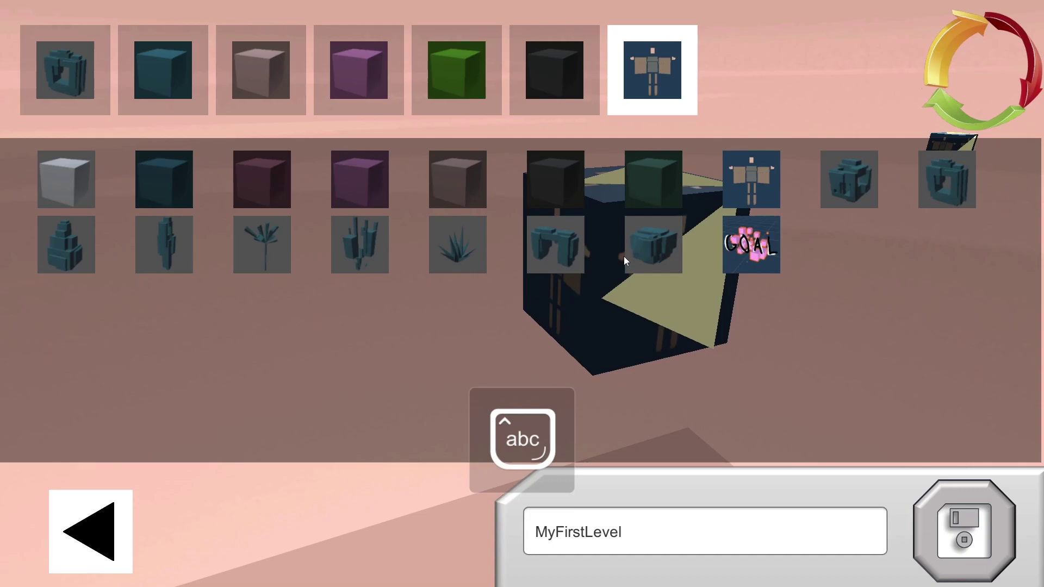
{"action": "left_click", "coordinate": [750, 247]}
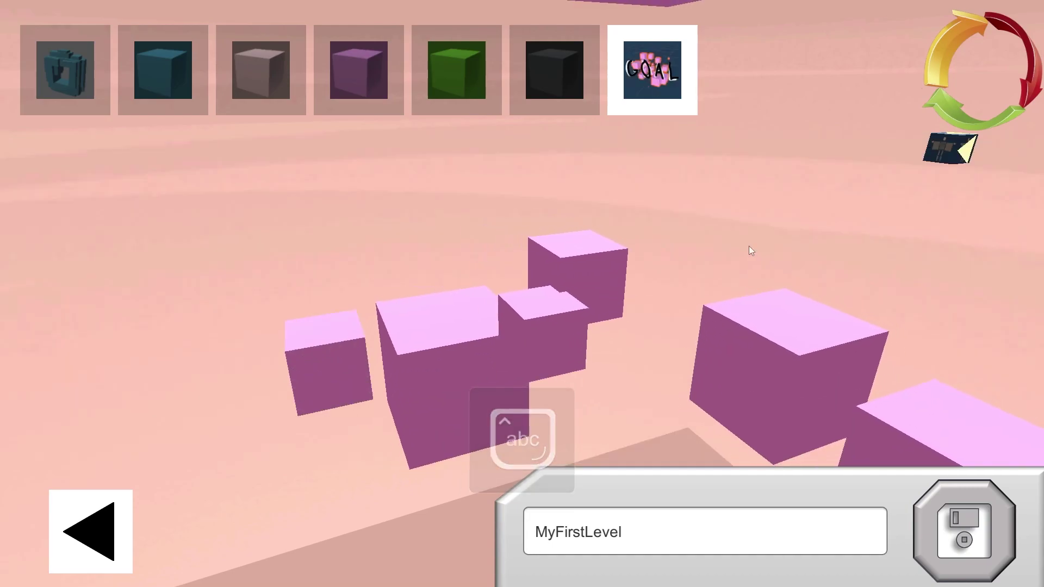
Place the goal's cluster of pink blocks a short distance from the player spawn and switch to the teal block.
{"action": "key", "text": "w"}
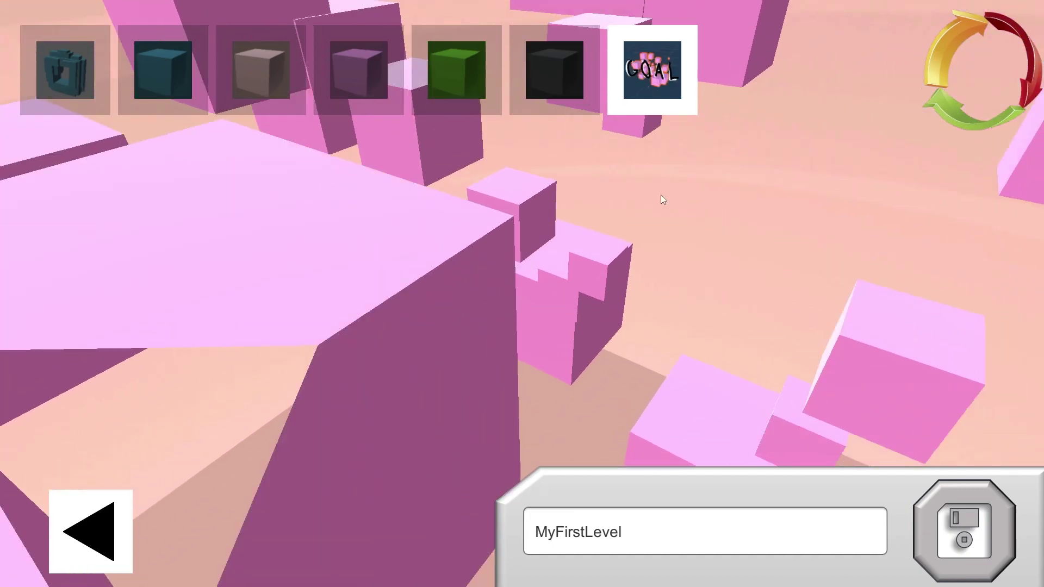
{"action": "right_click_drag", "start_coordinate": [660, 195], "coordinate": [600, 166]}
{"action": "key", "text": "s"}
{"action": "key", "text": "a"}
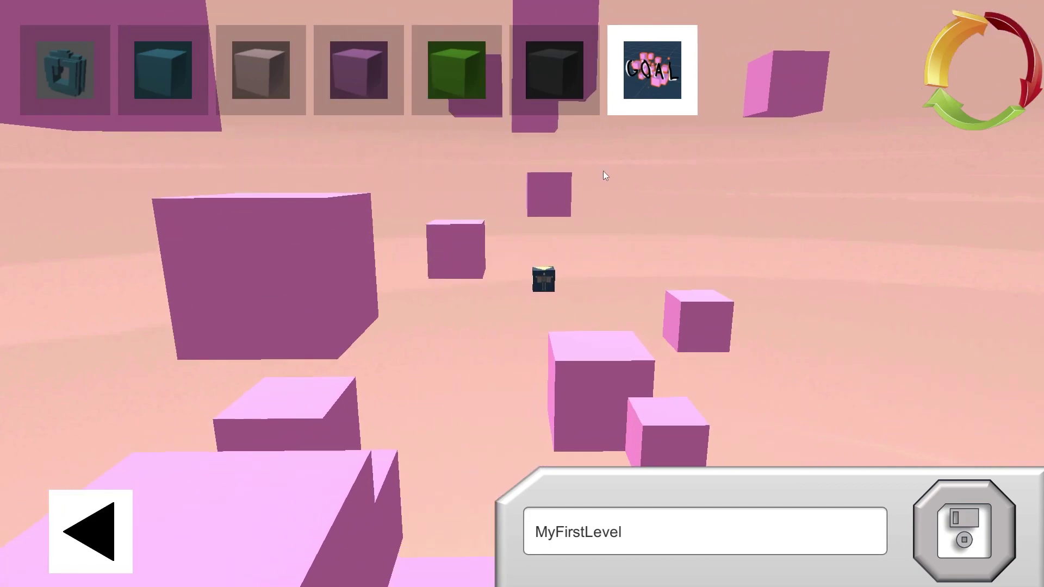
{"action": "key", "text": "shift"}
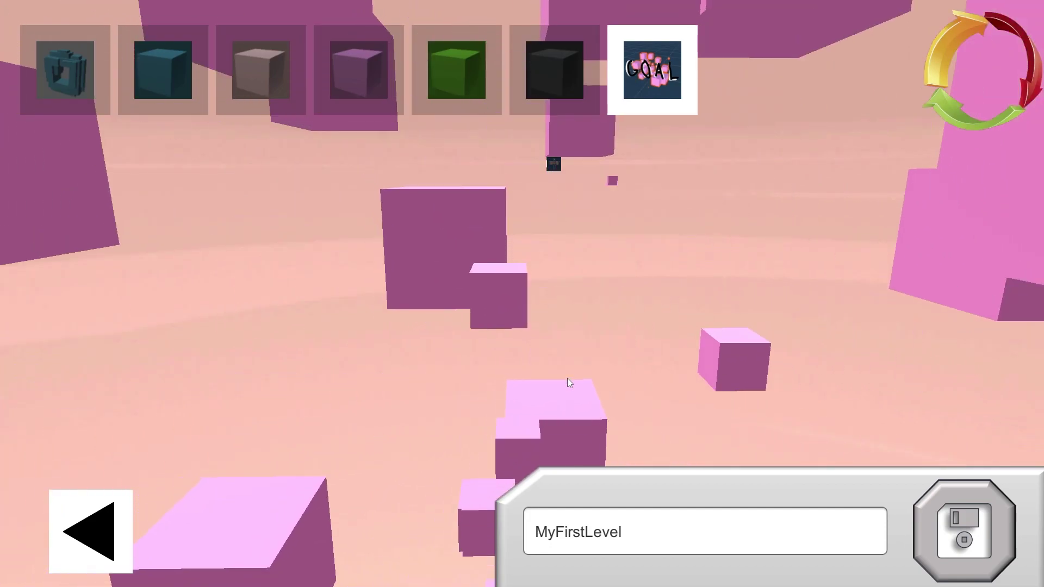
{"action": "key", "text": "a"}
{"action": "key", "text": "a"}
{"action": "right_click_drag", "start_coordinate": [746, 318], "coordinate": [862, 327]}
{"action": "key", "text": "2"}
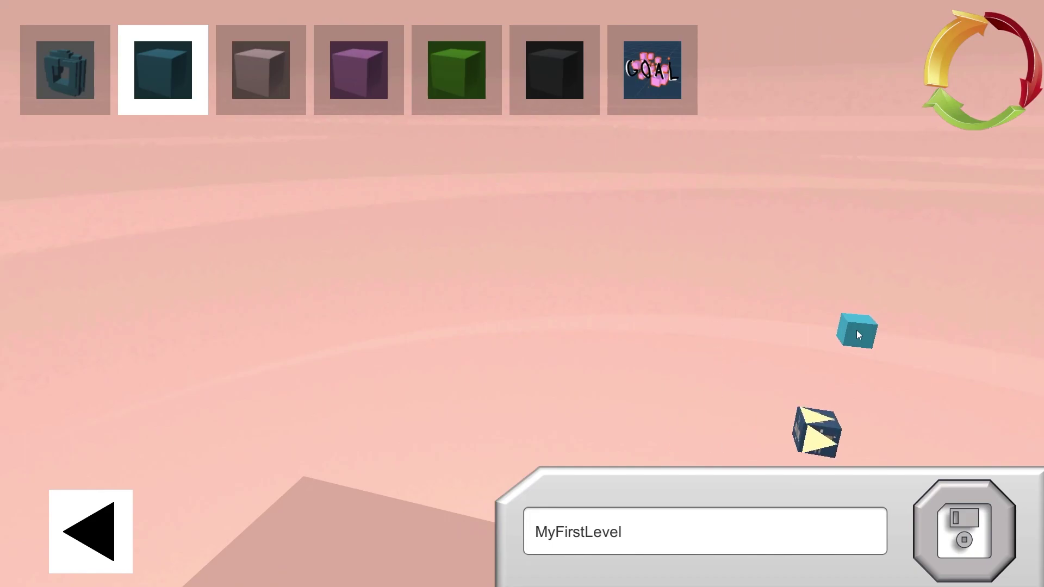
{"action": "right_click_drag", "start_coordinate": [856, 329], "coordinate": [916, 323]}
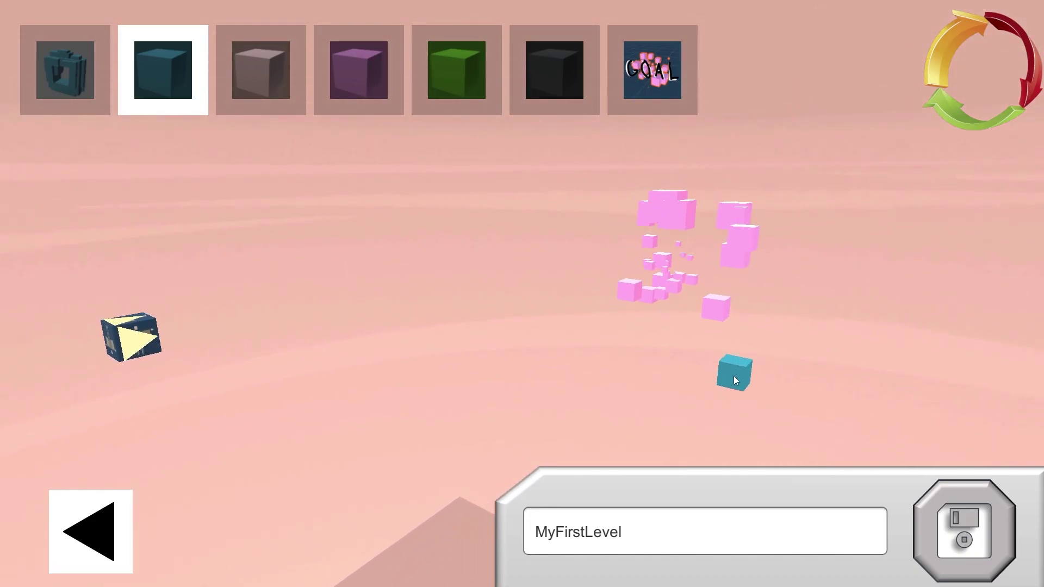
Rename the level "Literally just a goal" and save it.
{"action": "left_click", "coordinate": [668, 540]}
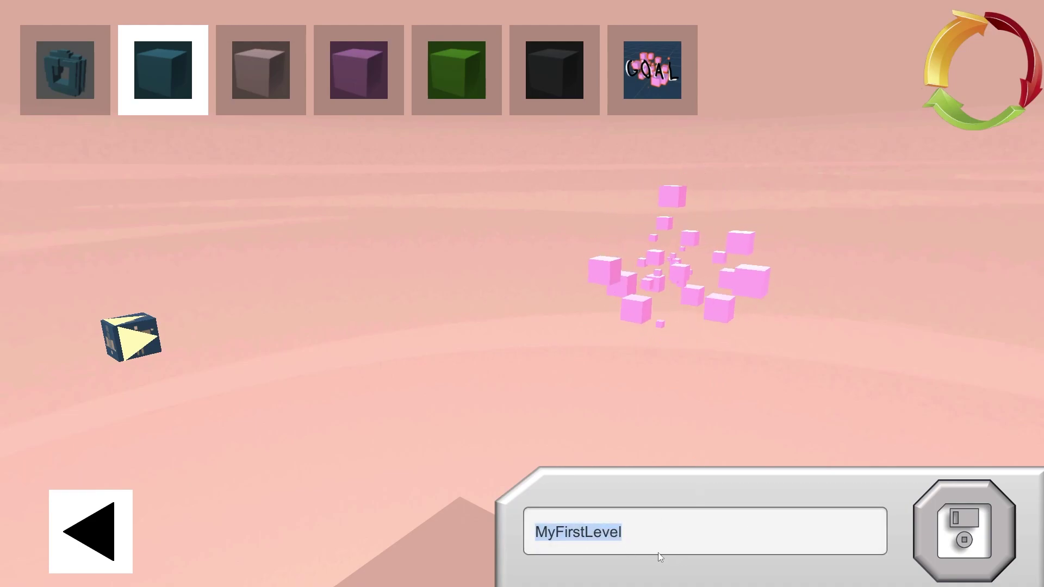
{"action": "type", "text": "Literally jus"}
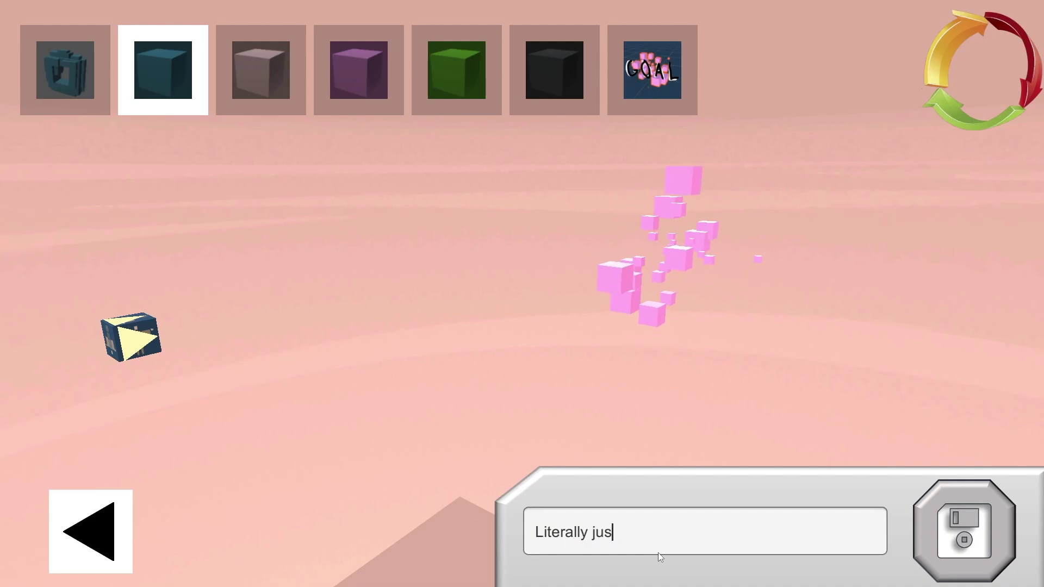
{"action": "type", "text": "t a goal"}
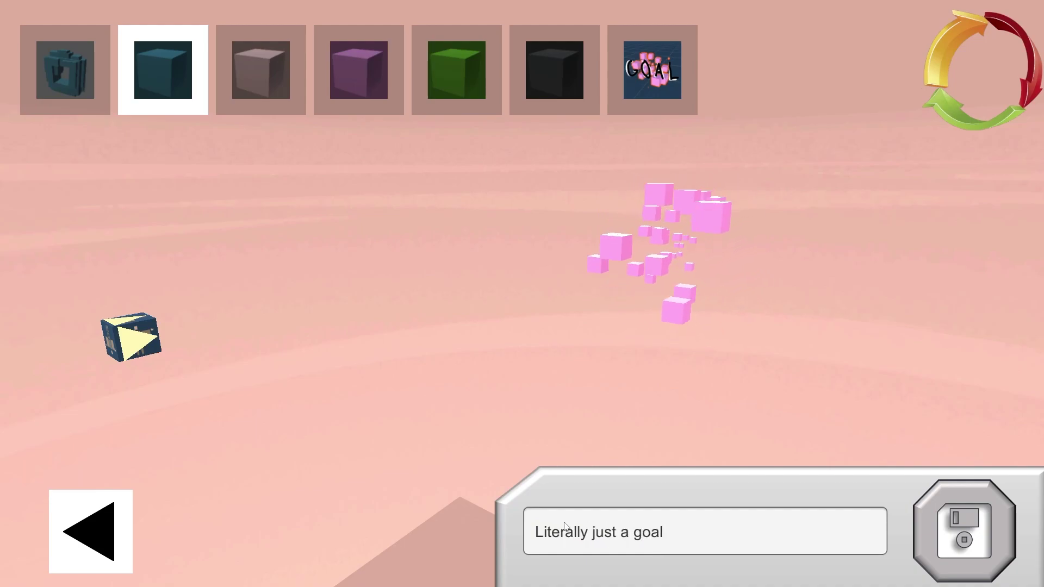
{"action": "left_click", "coordinate": [944, 530]}
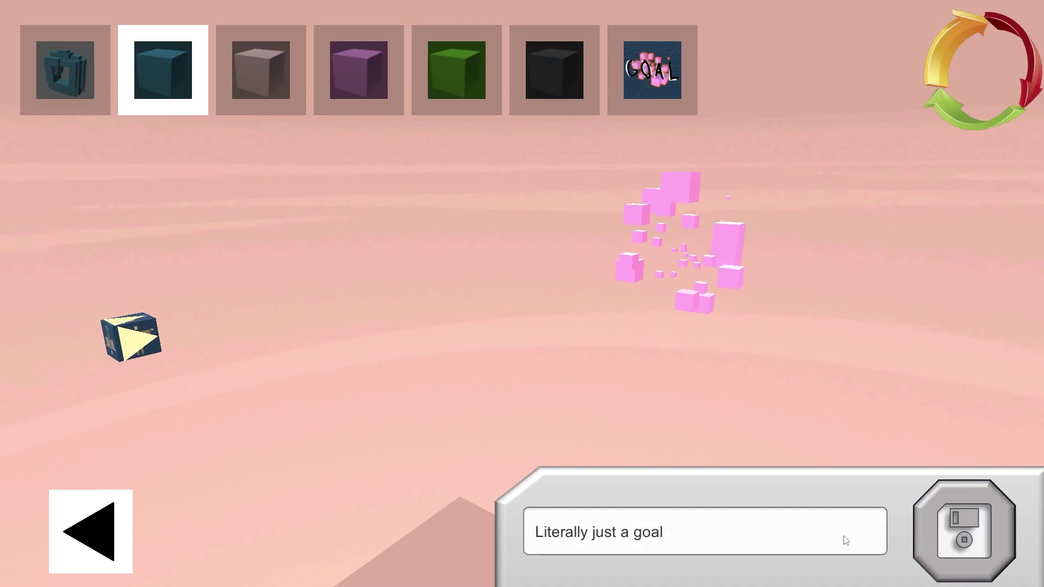
Leave the editor, play the "Literally just a goal" level through to its goal, and return to the menu.
{"action": "left_click", "coordinate": [91, 531]}
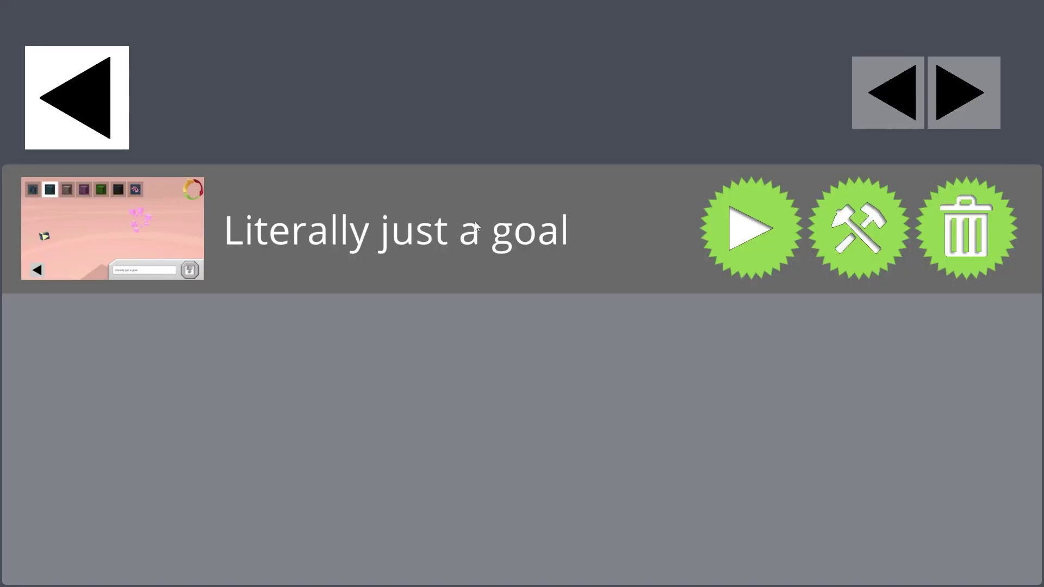
{"action": "left_click", "coordinate": [750, 225]}
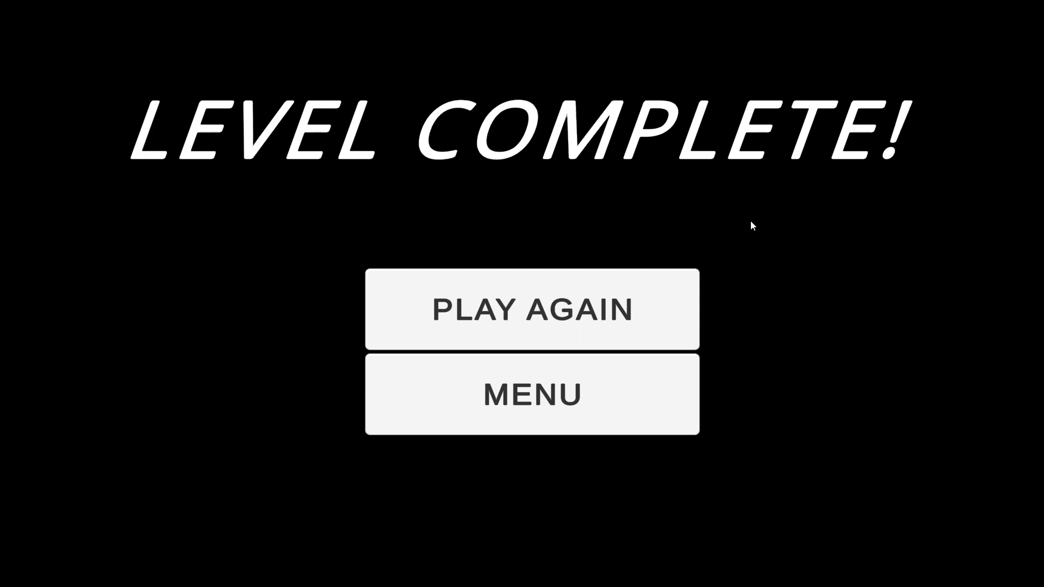
{"action": "left_click", "coordinate": [566, 391]}
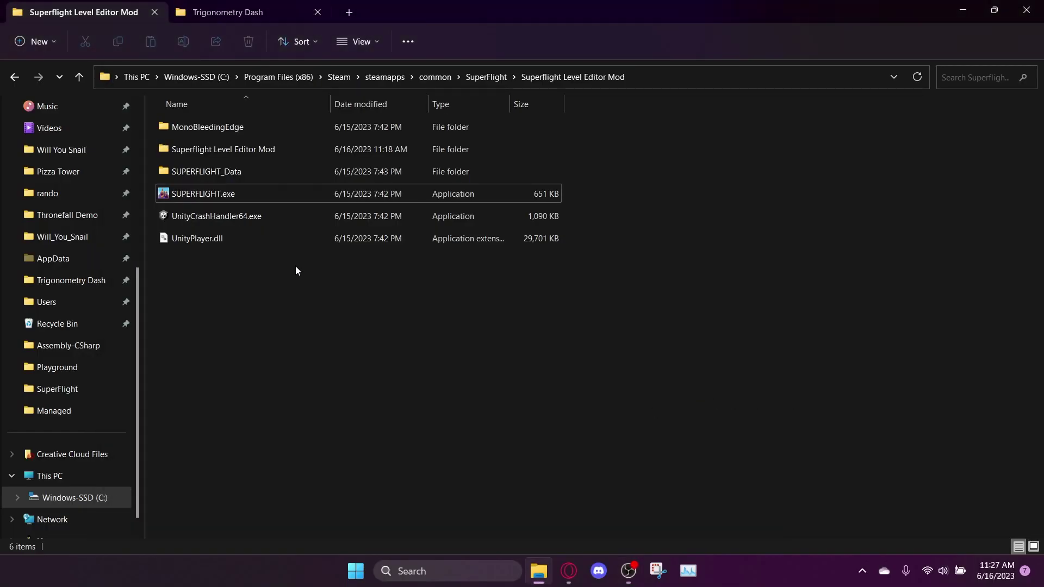
Switch to the Trigonometry Dash folder window in File Explorer and go to %appdata%, looking through the Roaming folder.
{"action": "left_click", "coordinate": [270, 11]}
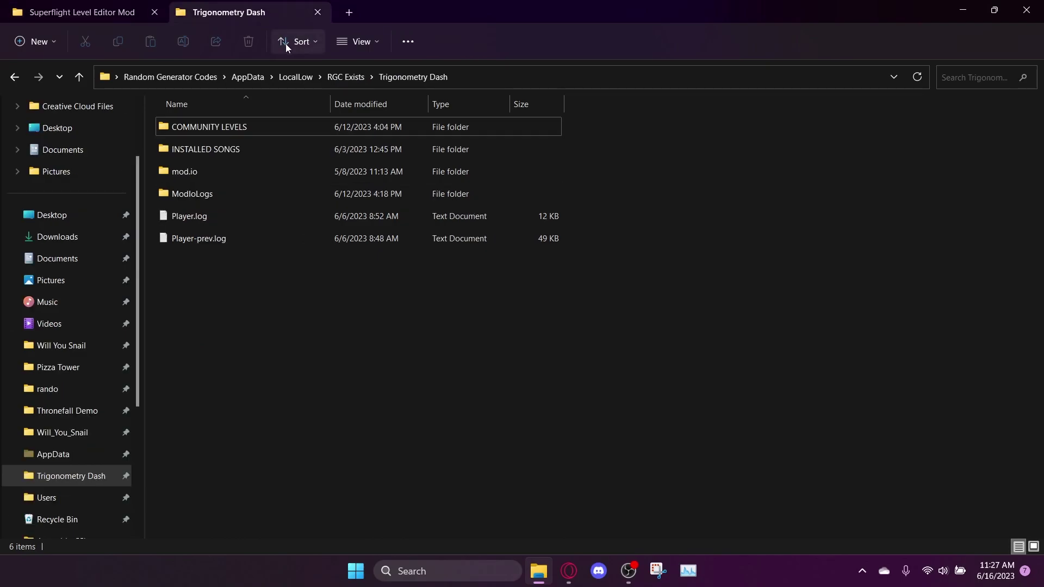
{"action": "left_click", "coordinate": [468, 80]}
{"action": "type", "text": "%appdata%"}
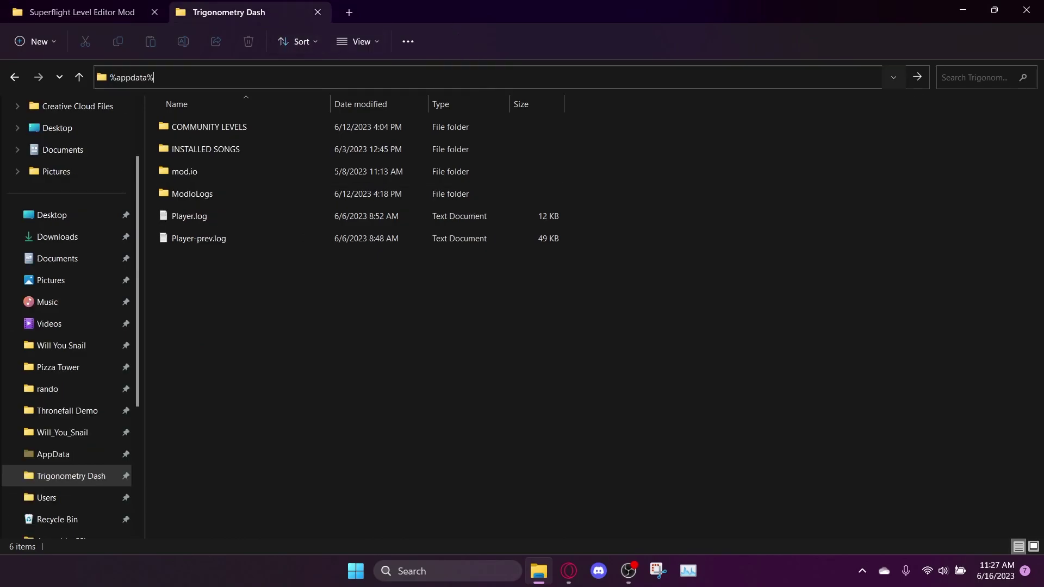
{"action": "key", "text": "Return"}
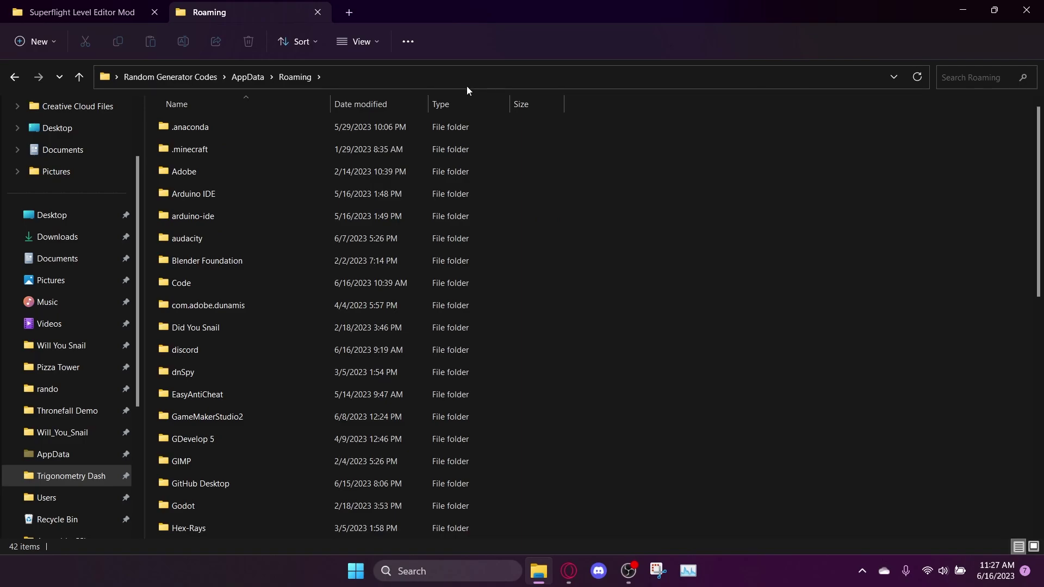
{"action": "scroll", "coordinate": [504, 256], "scroll_direction": "down", "scroll_amount": 3}
{"action": "scroll", "coordinate": [503, 256], "scroll_direction": "down", "scroll_amount": 3}
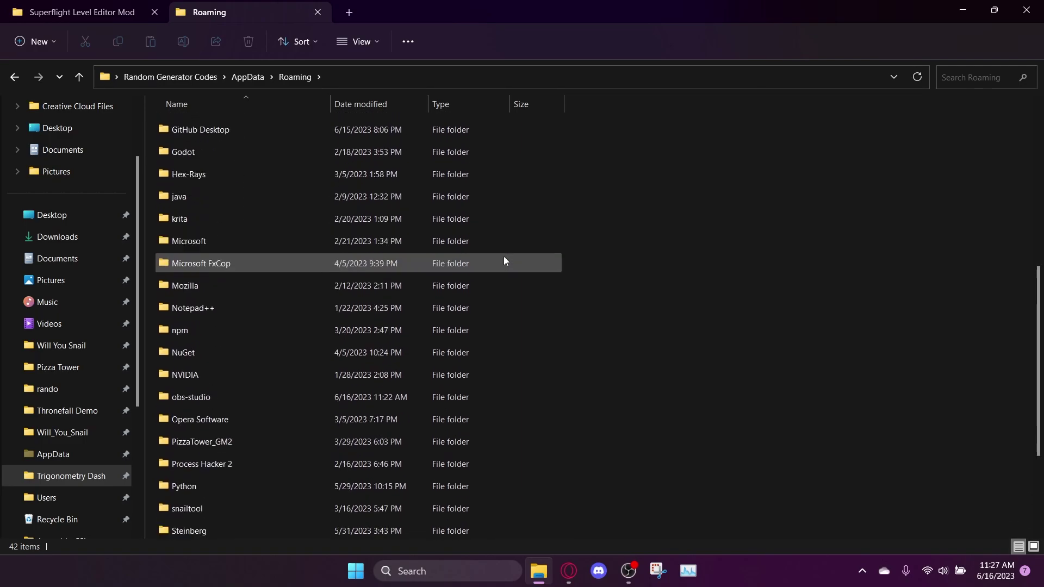
Go up to AppData and open the level storage folder at LocalLow > Grizzly Games > SUPERFLIGHT > Levels.
{"action": "left_click", "coordinate": [248, 77]}
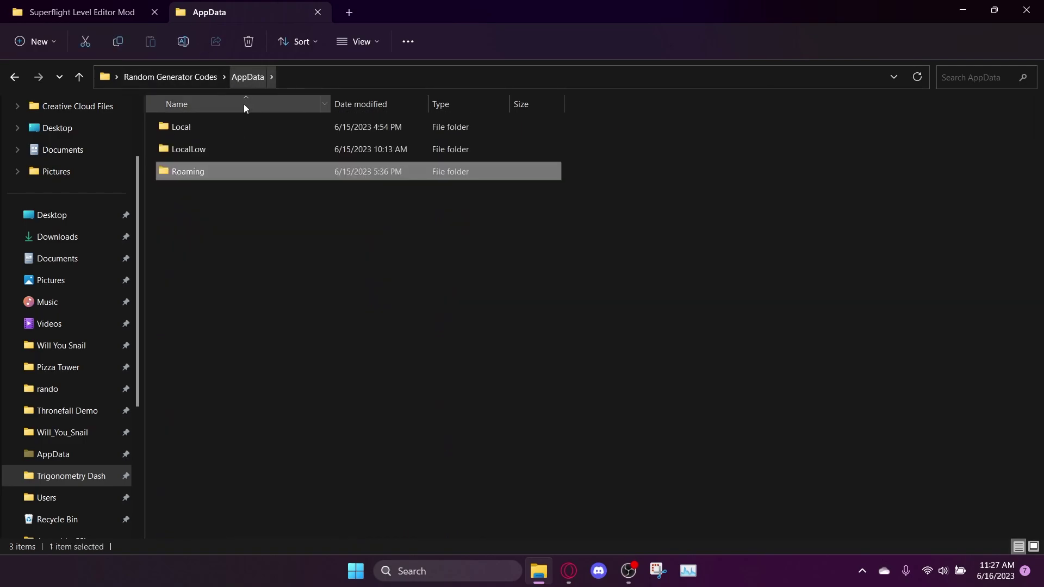
{"action": "double_click", "coordinate": [253, 148]}
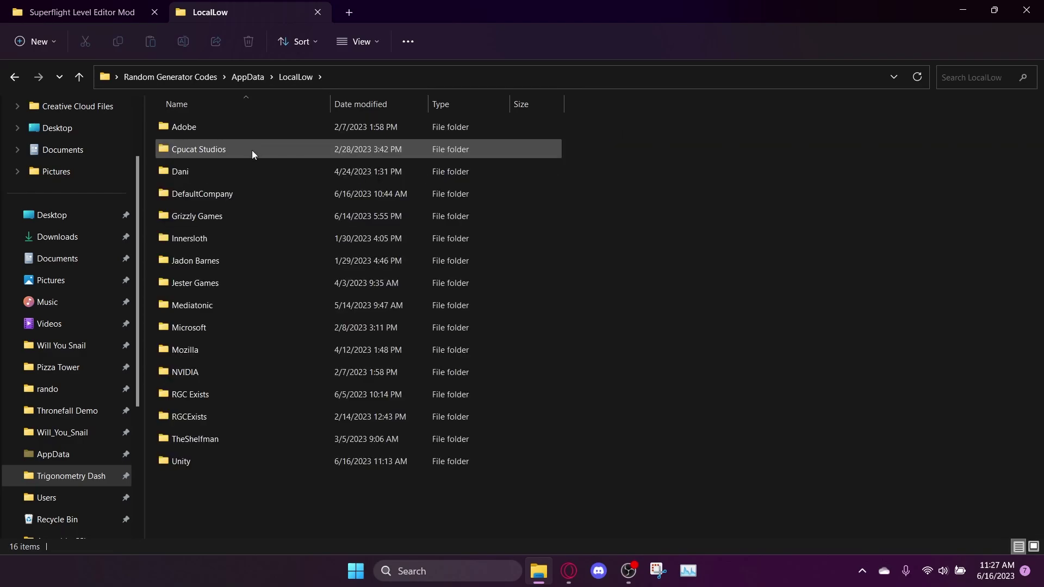
{"action": "double_click", "coordinate": [235, 213]}
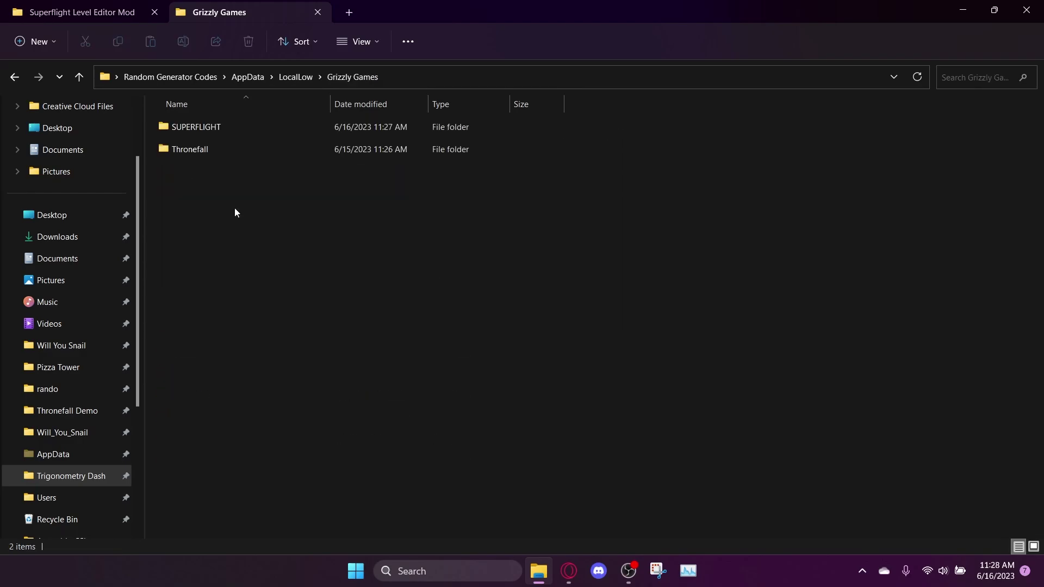
{"action": "double_click", "coordinate": [225, 126]}
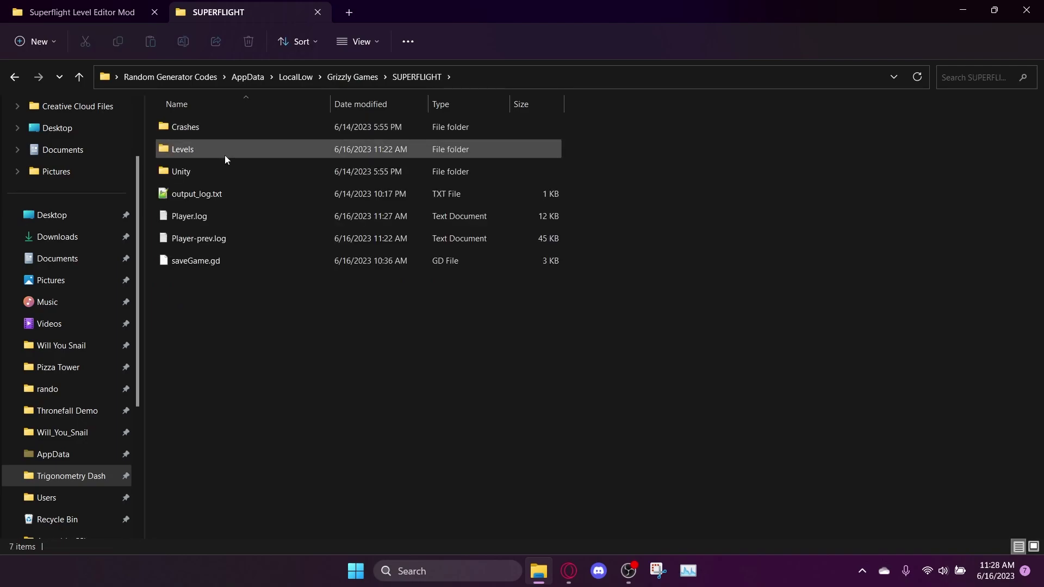
{"action": "double_click", "coordinate": [224, 154]}
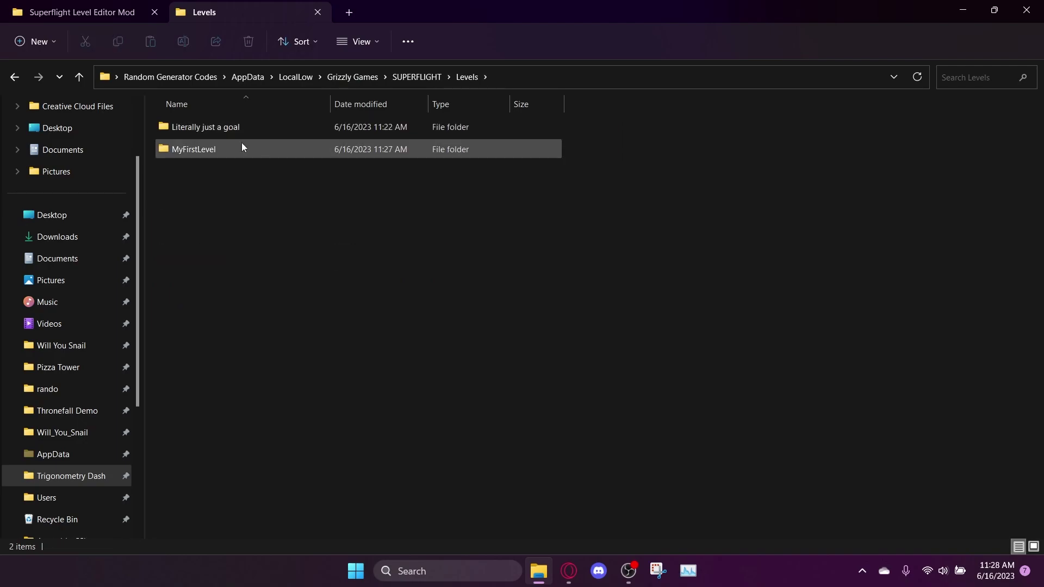
Point out the saved level folders by alternately selecting "Literally just a goal" and "MyFirstLevel".
{"action": "mouse_move", "coordinate": [241, 147]}
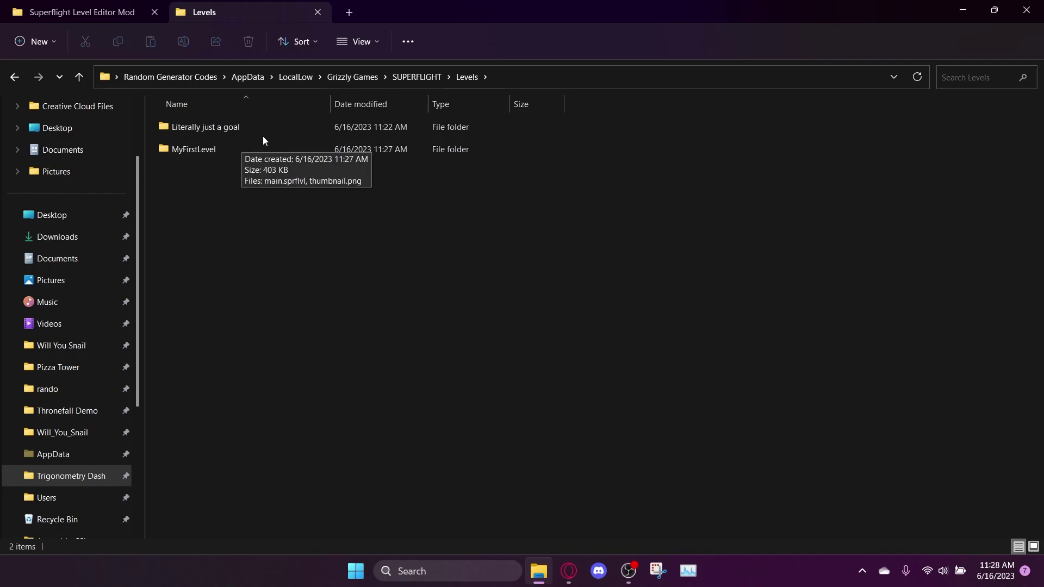
{"action": "left_click", "coordinate": [263, 136]}
{"action": "left_click", "coordinate": [256, 148]}
{"action": "left_click", "coordinate": [269, 128]}
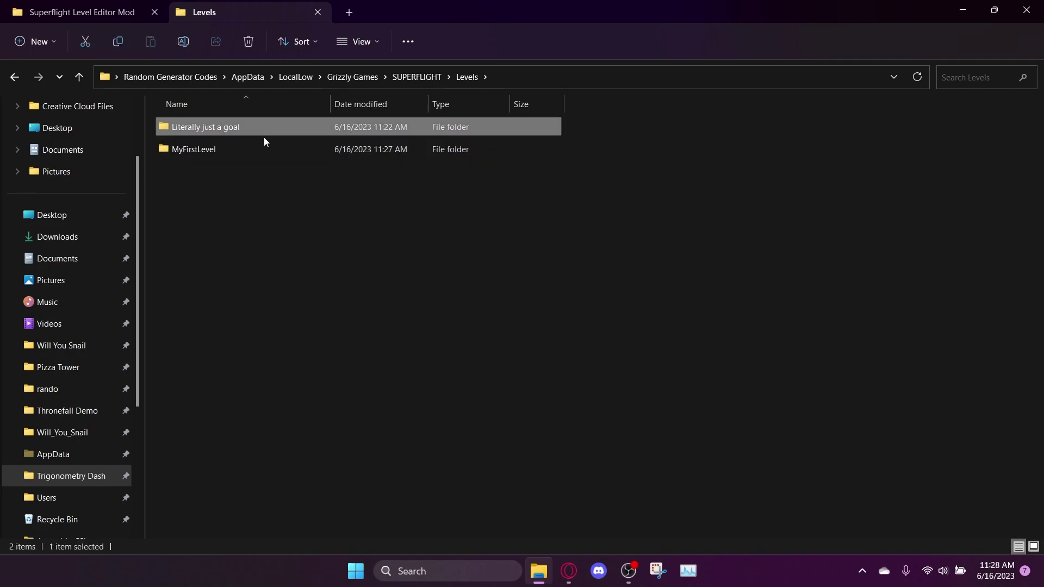
{"action": "left_click", "coordinate": [270, 143]}
{"action": "left_click", "coordinate": [276, 125]}
{"action": "left_click", "coordinate": [272, 144]}
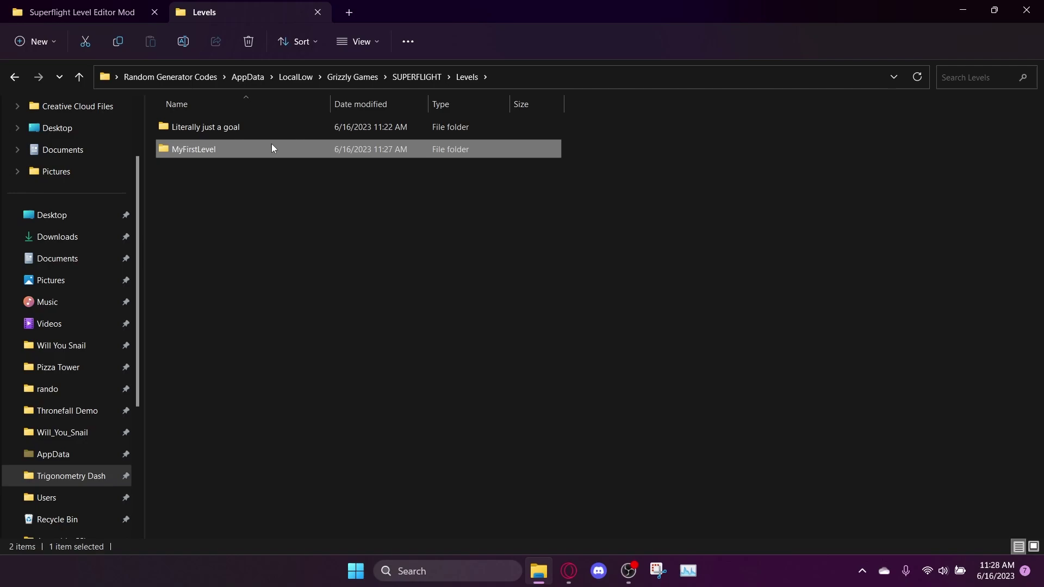